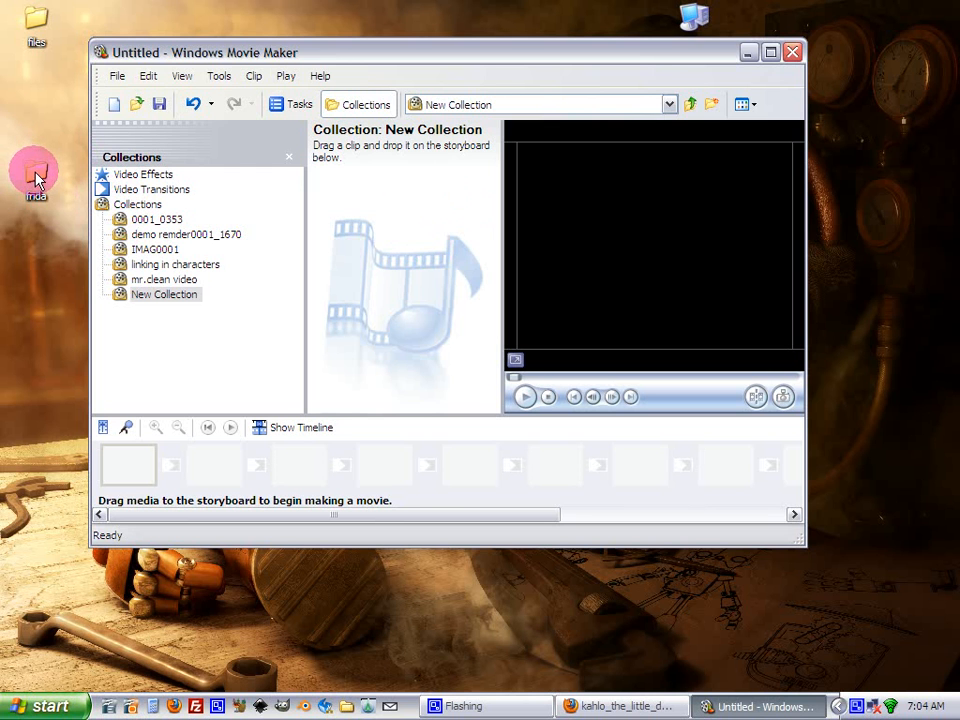
Open the Z: network drive from My Computer and copy the frida folder from the desktop into it.
double_click(693, 15)
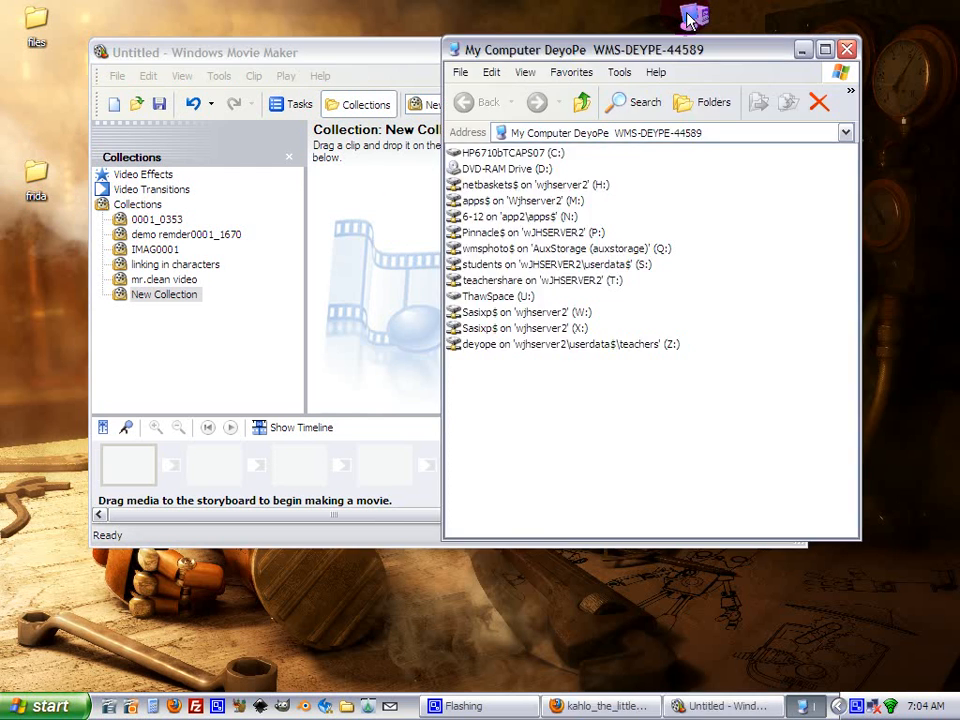
double_click(500, 345)
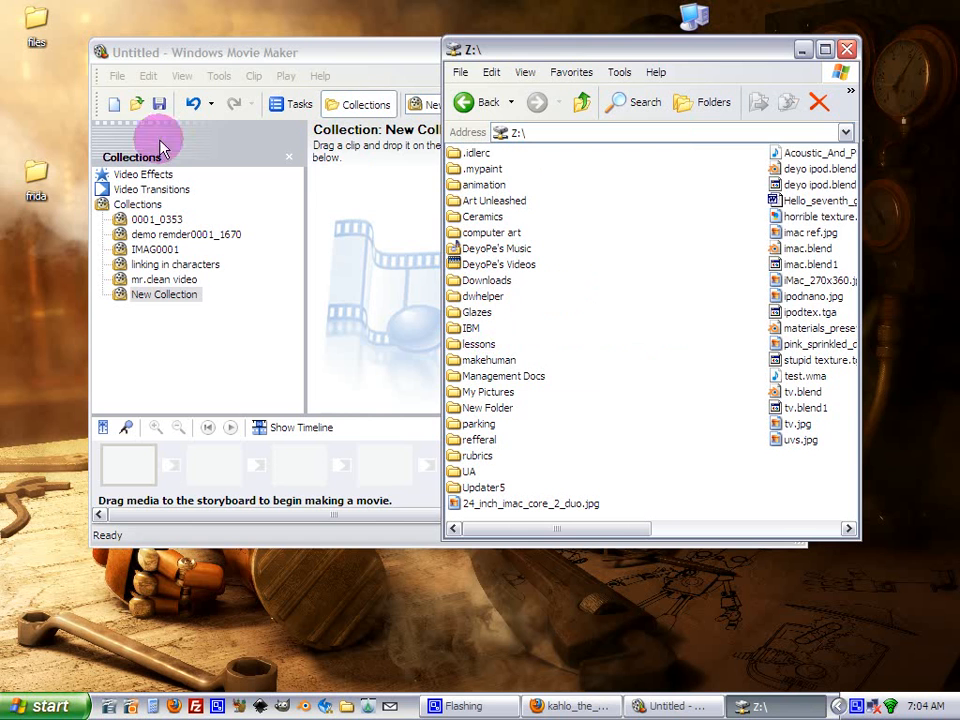
left_click_drag(32, 172, 808, 486)
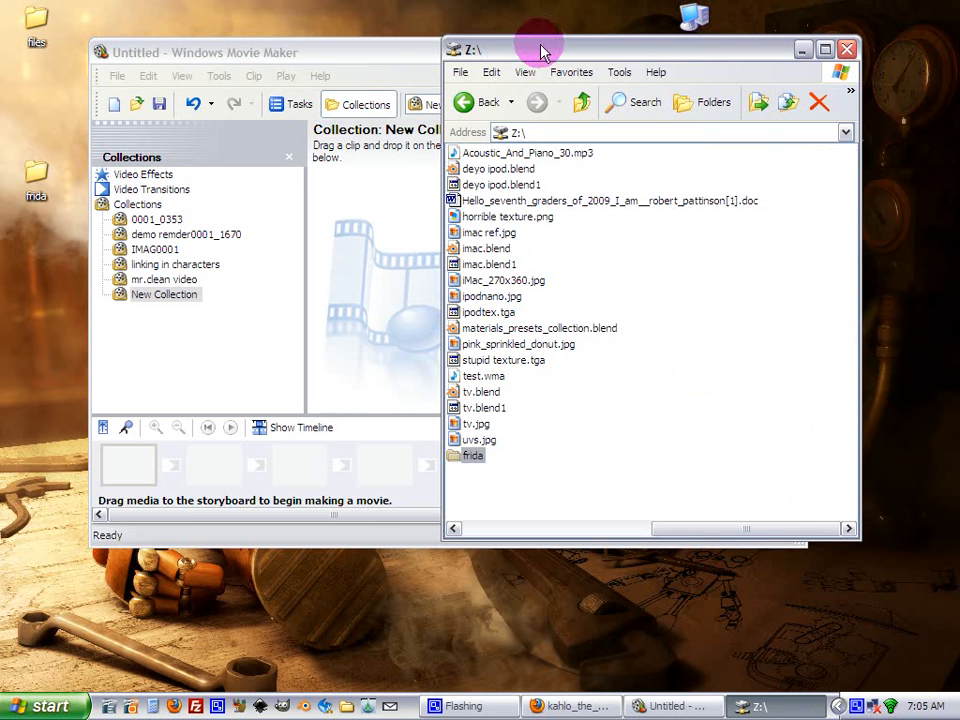
Add all the pictures from the frida folder on Z: to New Collection in Windows Movie Maker.
left_click(388, 52)
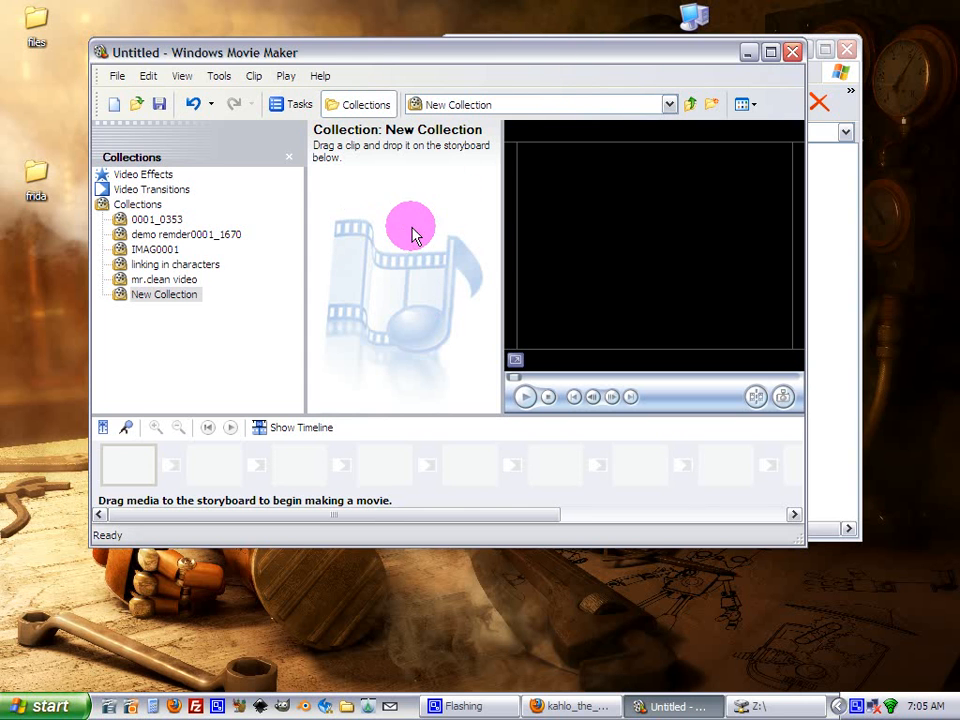
left_click(118, 77)
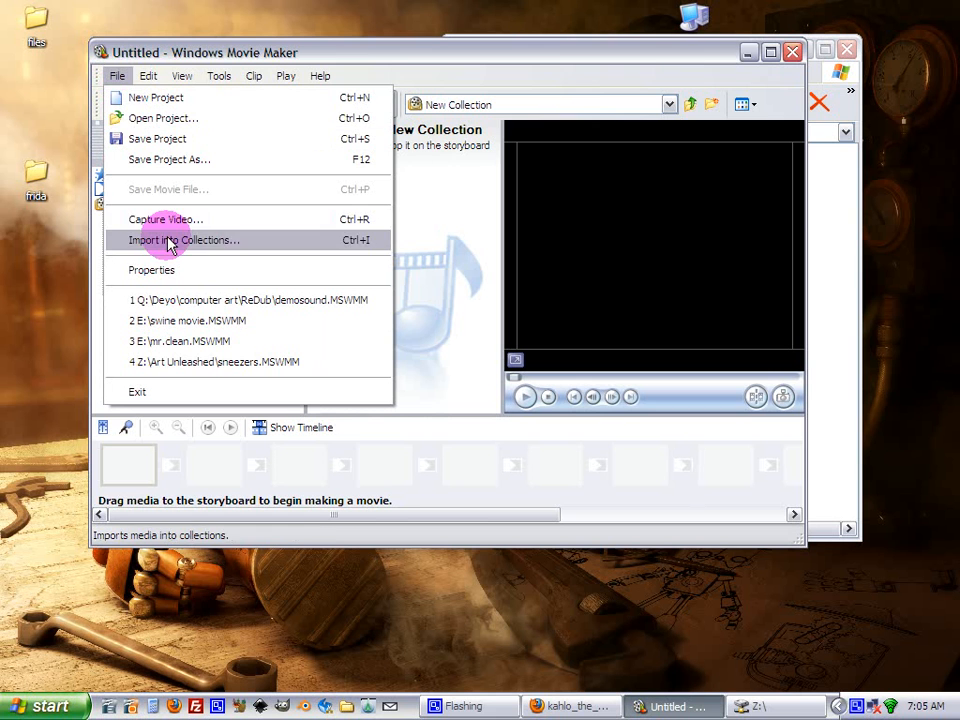
left_click(831, 210)
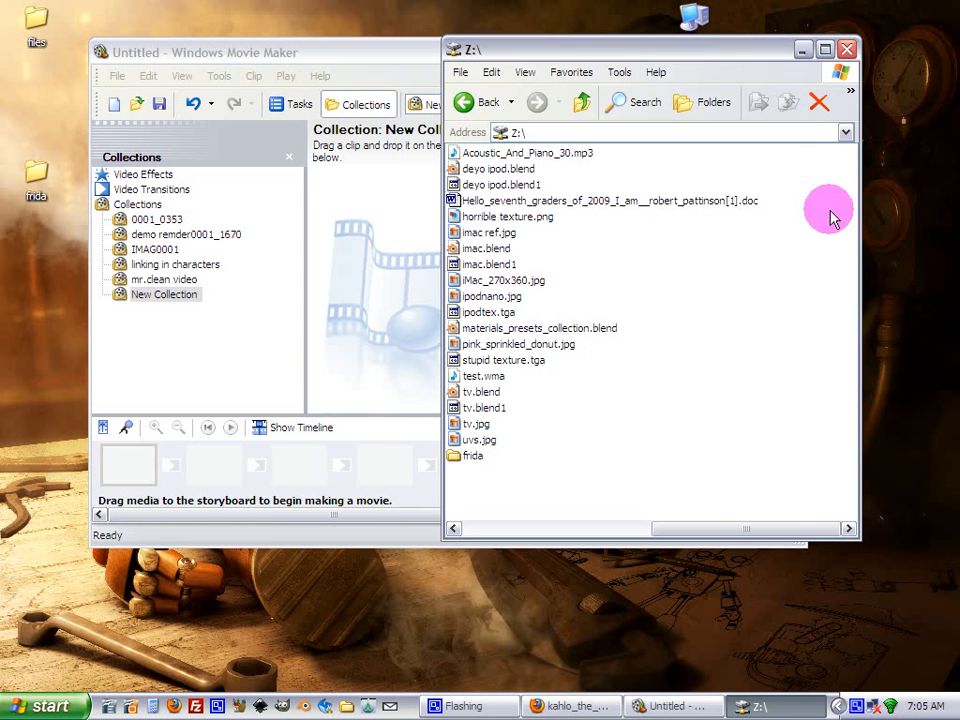
double_click(462, 455)
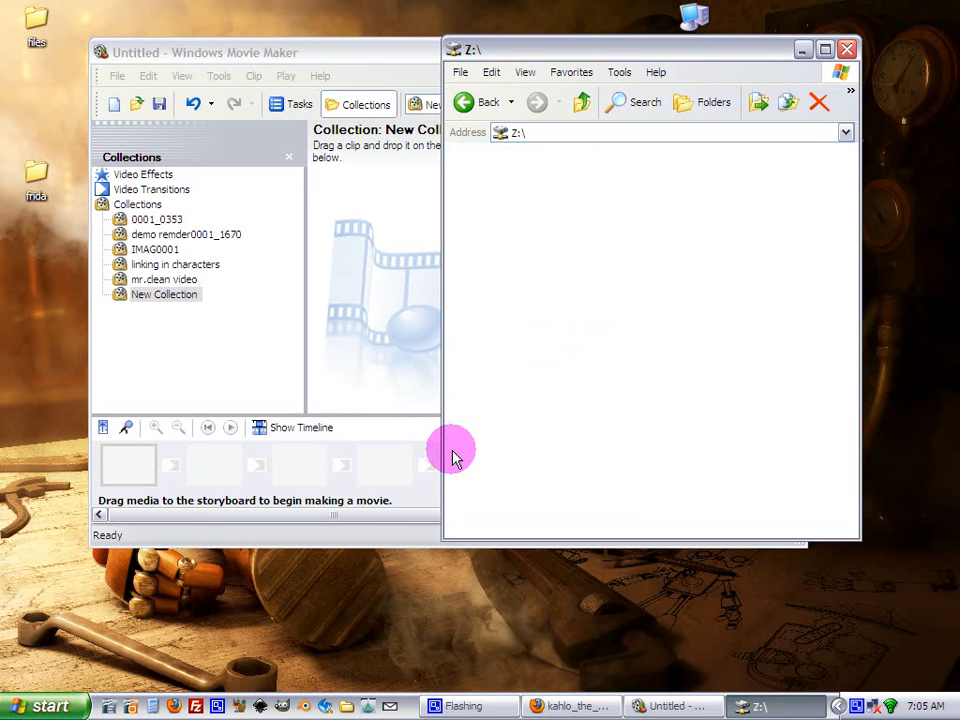
left_click_drag(519, 50, 657, 50)
left_click_drag(728, 234, 388, 207)
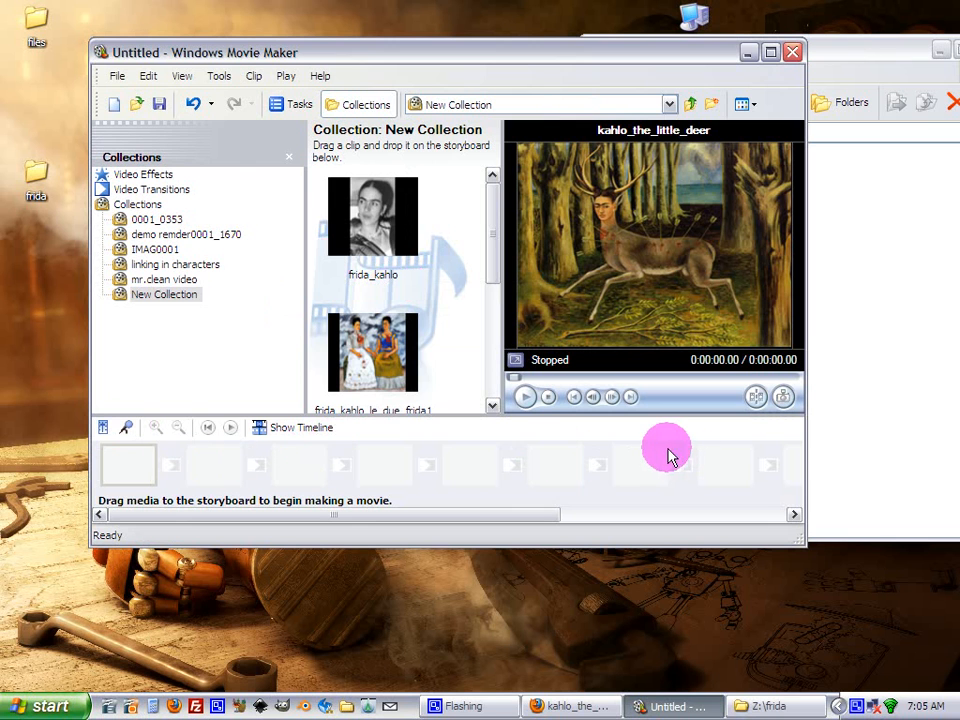
Place all the pictures of the collection onto the storyboard, starting in the first frame.
left_click(300, 428)
left_click(312, 430)
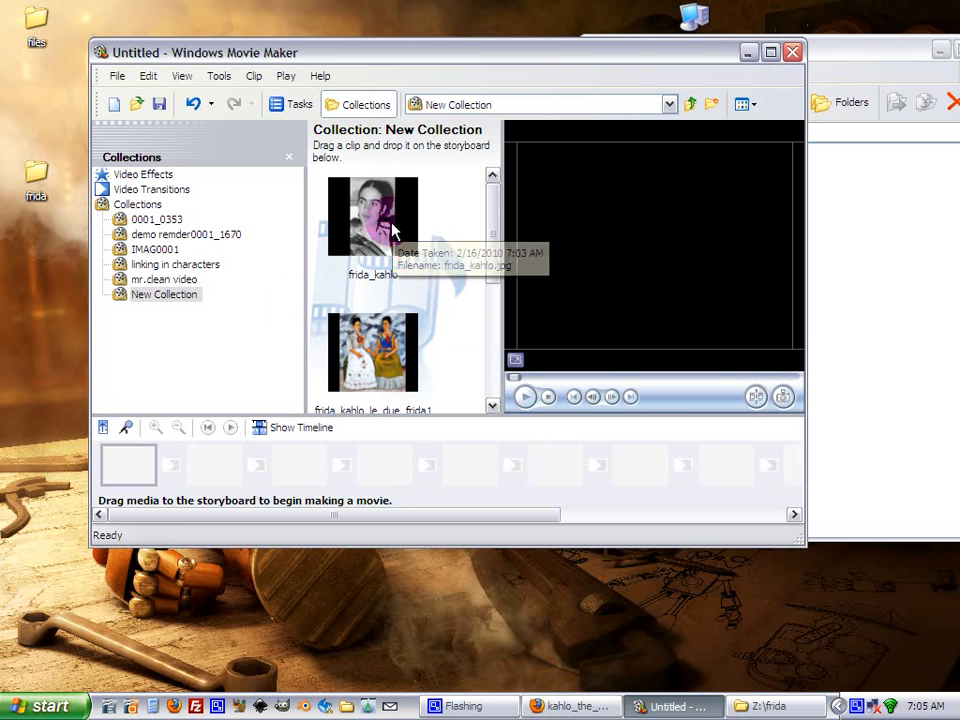
left_click(391, 238)
left_click_drag(418, 252, 153, 465)
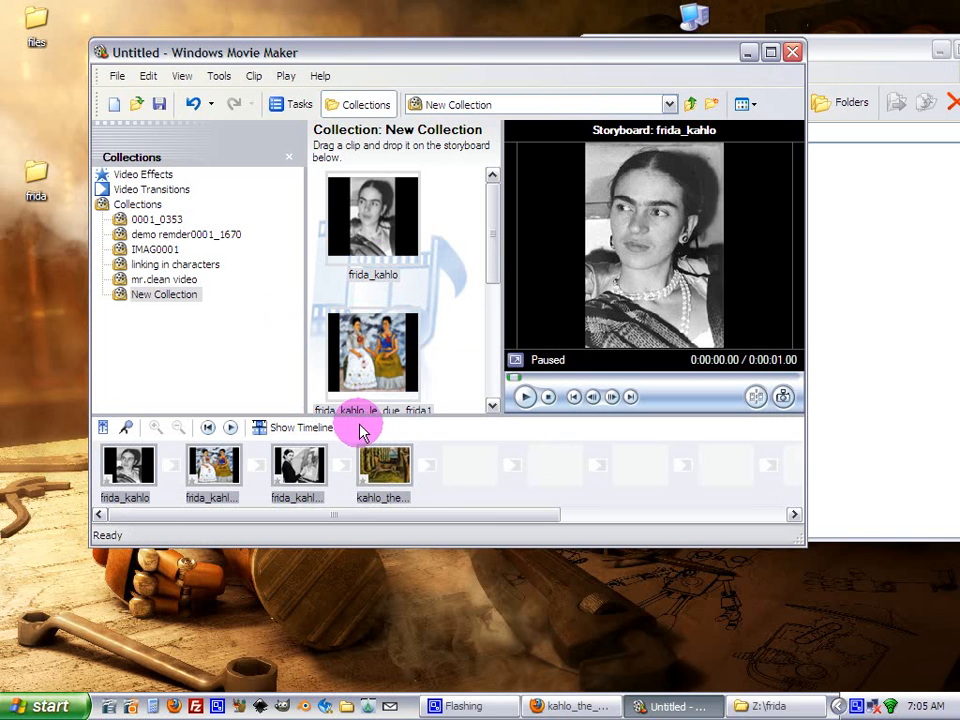
Show the clips on the timeline and stretch the kahlo_the_little_deer clip to end at about 2.33 s.
left_click(297, 430)
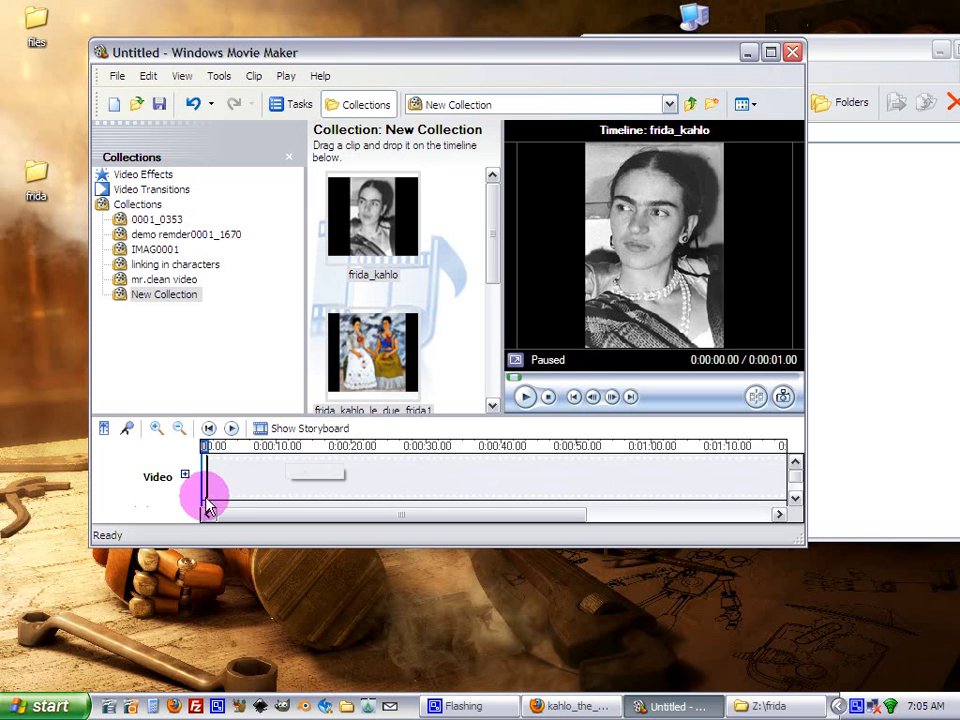
left_click(158, 429)
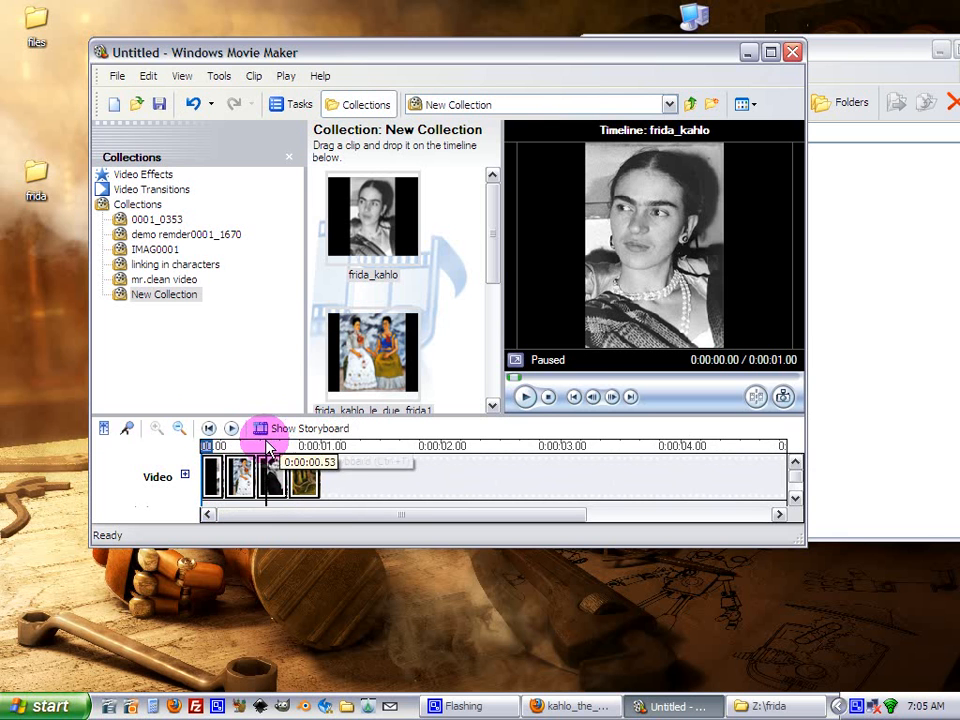
left_click(297, 447)
left_click(318, 447)
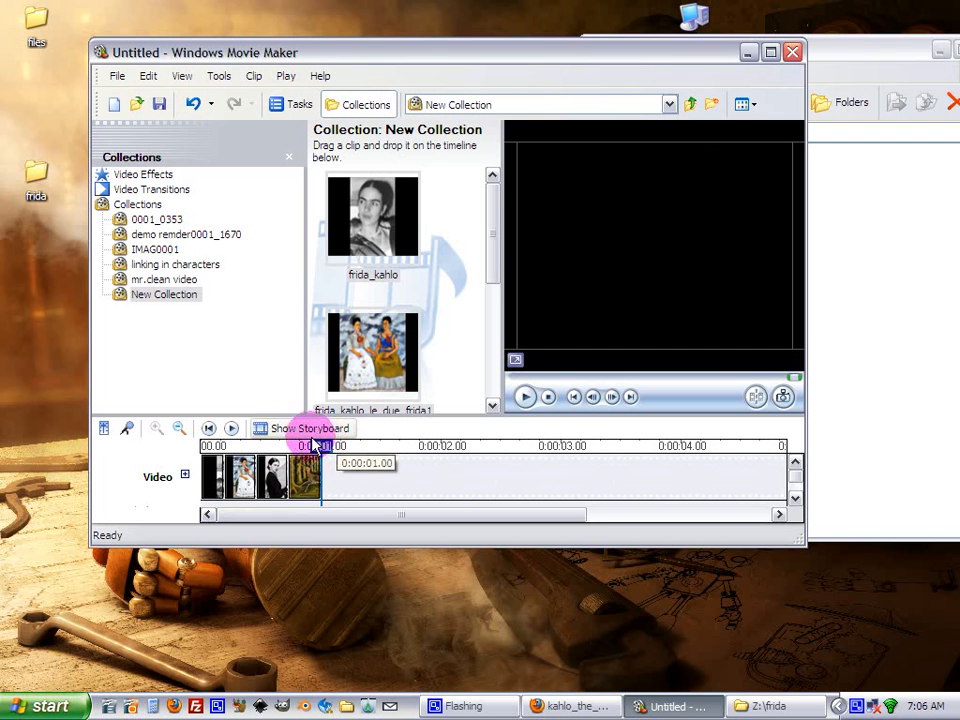
left_click(322, 477)
left_click(306, 480)
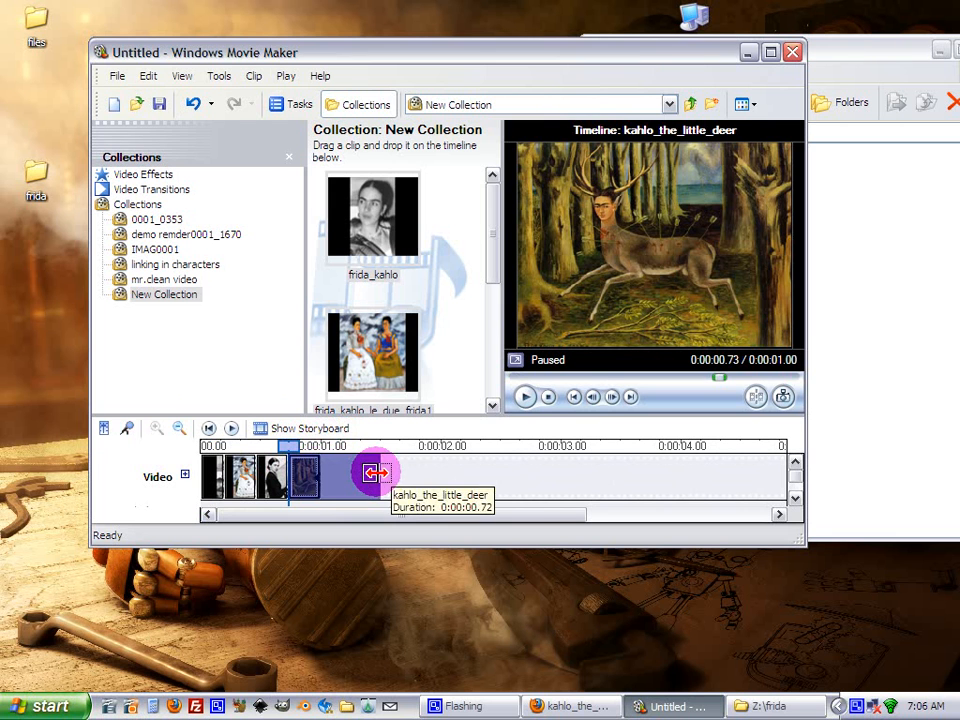
left_click_drag(374, 473, 477, 472)
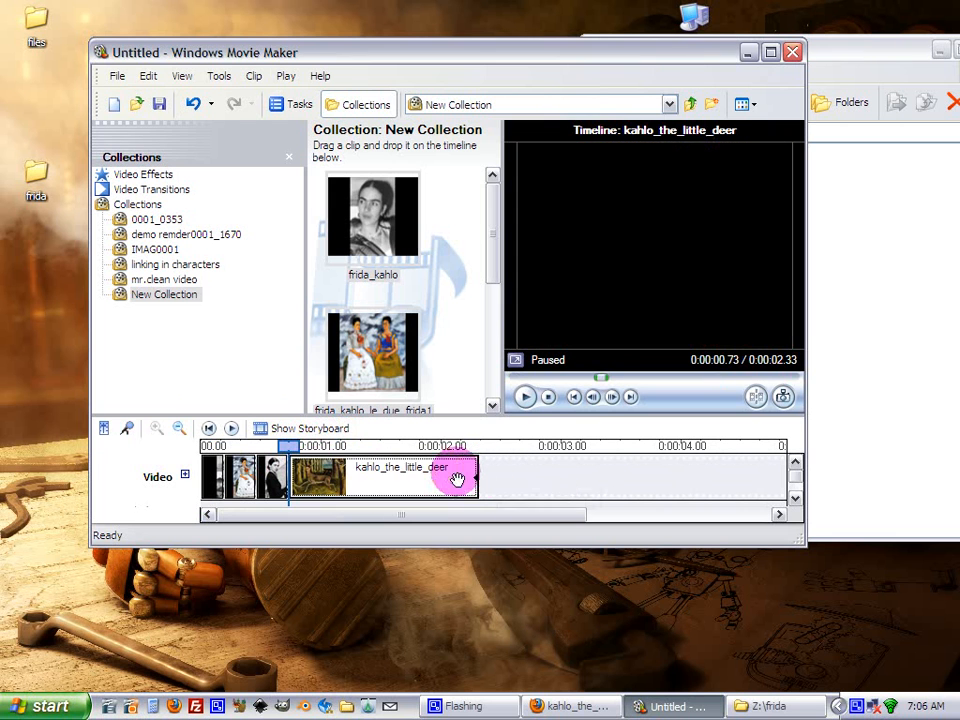
Stretch the frida_kahlo_small_0trimmed clip to about 0.83 s, and lengthen the frida_kahlo_le_due_frida1 and frida_kahlo clips by about 0.4 s each.
left_click(287, 477)
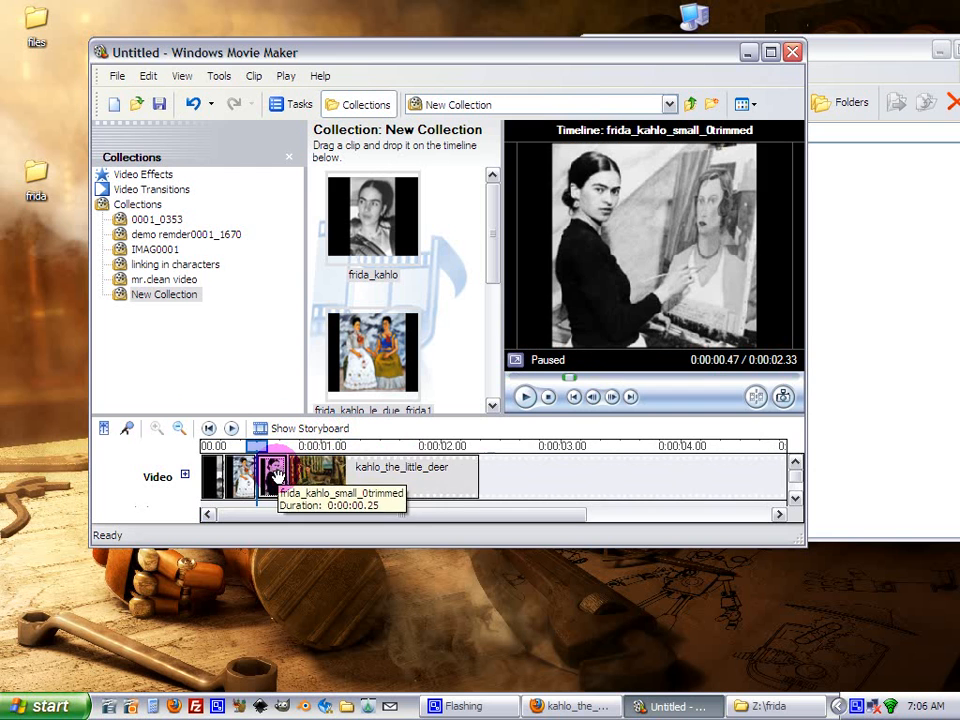
left_click_drag(285, 472, 354, 467)
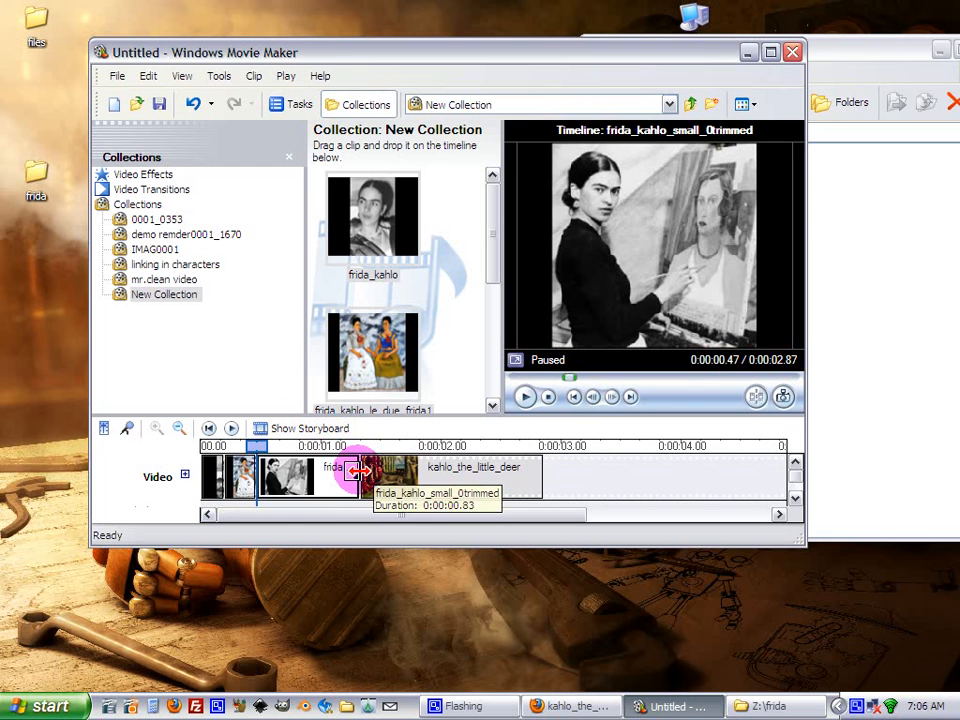
left_click(250, 470)
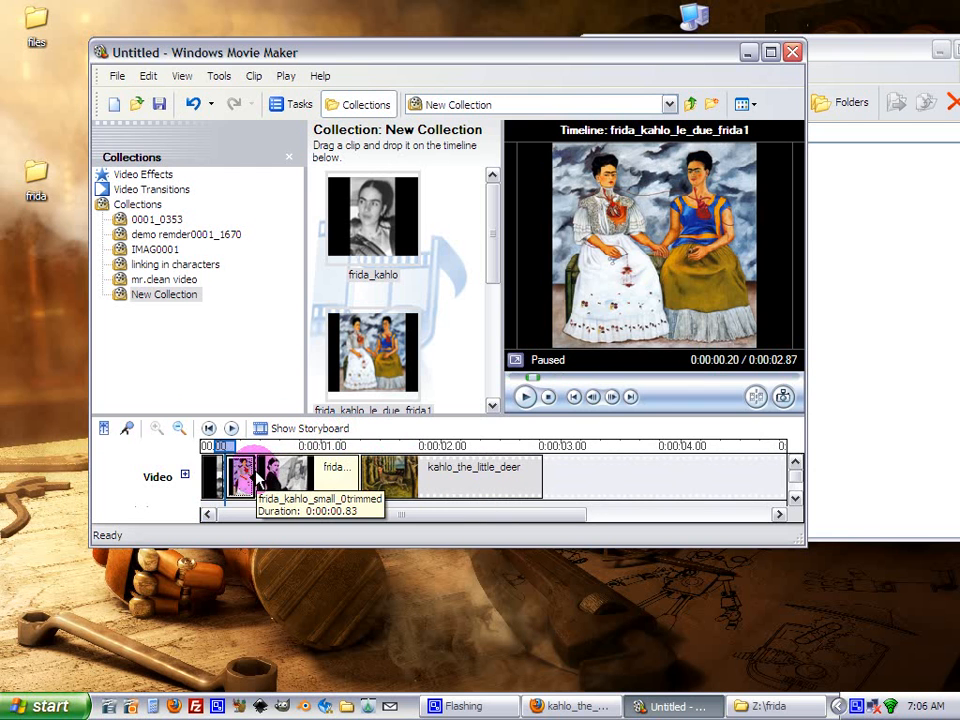
left_click_drag(255, 470, 302, 470)
left_click(210, 474)
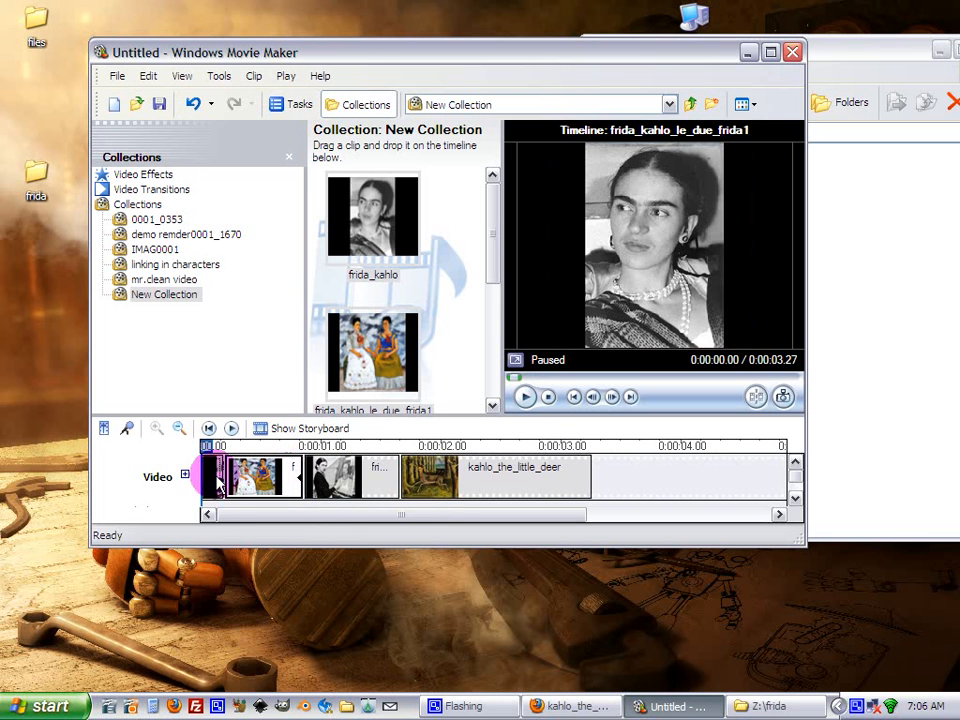
left_click_drag(223, 478, 280, 478)
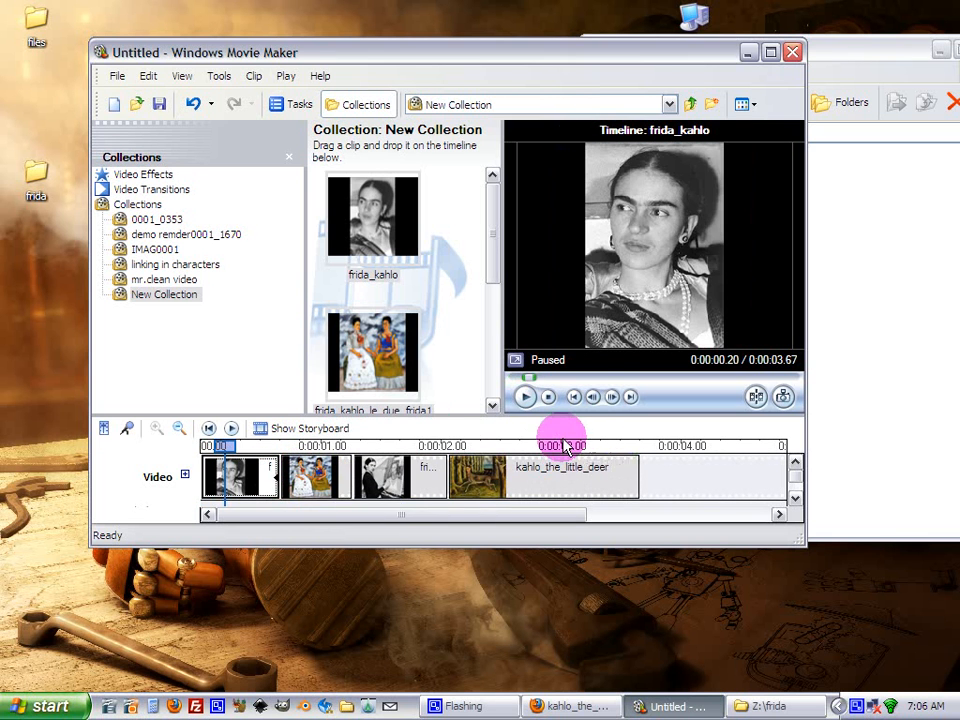
Extend the frida_kahlo clip to 3 seconds and the frida_kahlo_le_due_frida1 clip to 4 seconds, ending at 0:00:07.00.
left_click(635, 448)
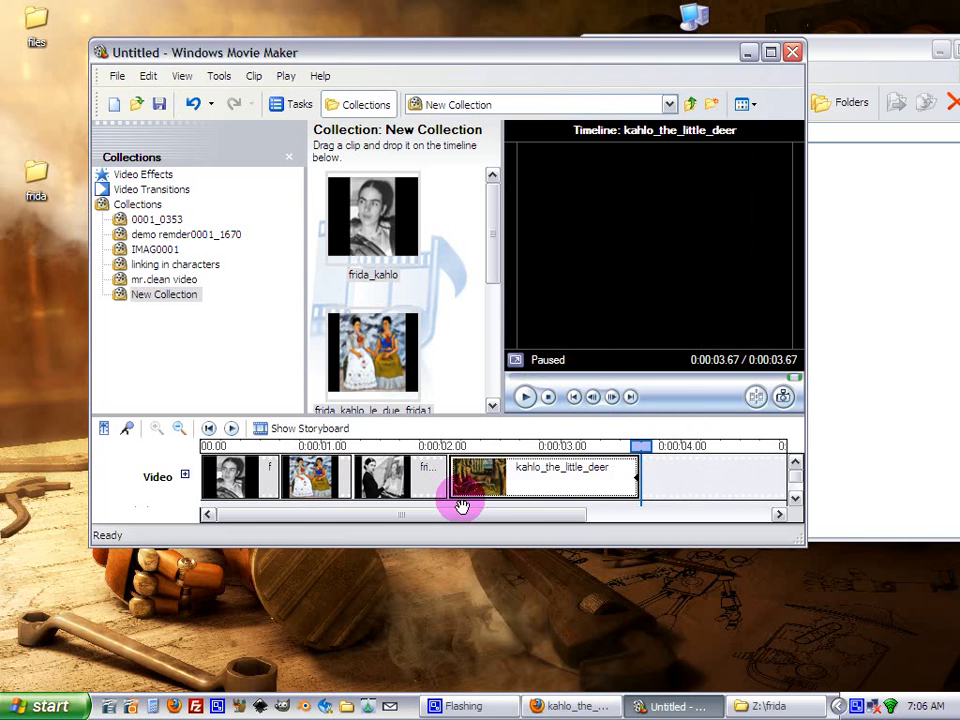
left_click(247, 483)
left_click_drag(272, 474, 558, 474)
left_click_drag(456, 524, 549, 514)
left_click(358, 482)
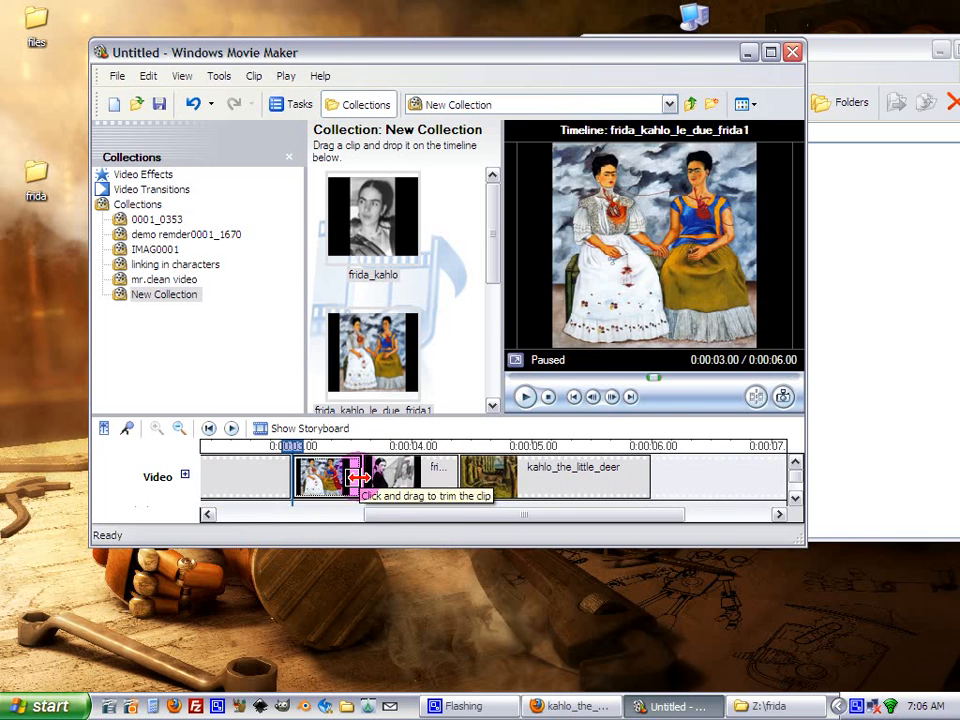
left_click_drag(358, 480, 680, 520)
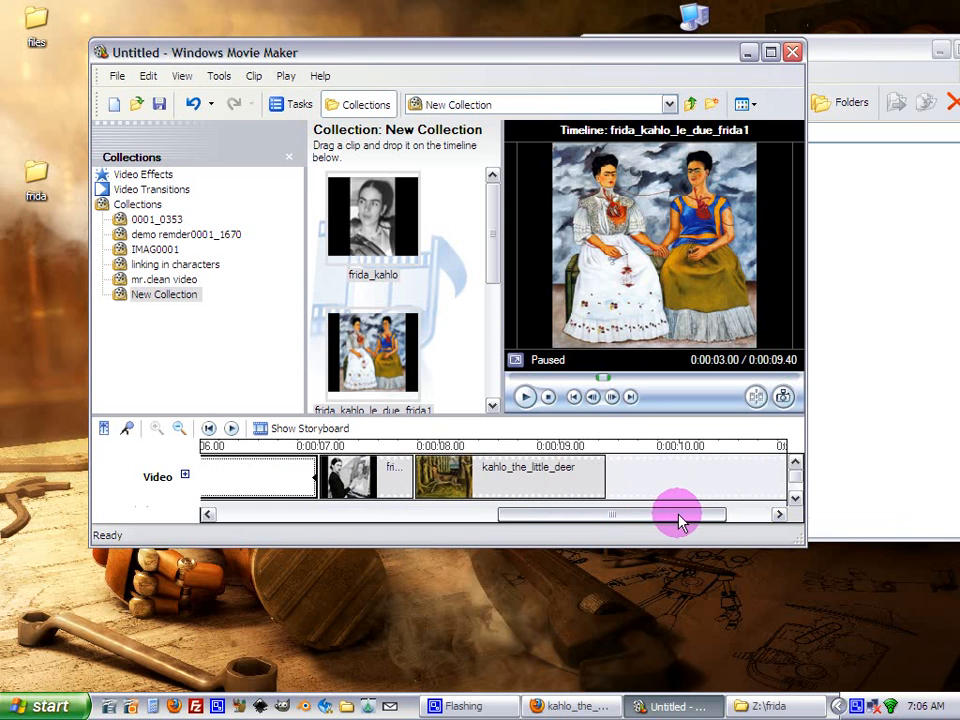
Extend the frida_kahlo_small_0trimmed clip to end at 0:00:09.00 and the kahlo_the_little_deer clip to end at 0:00:12.00.
left_click(393, 478)
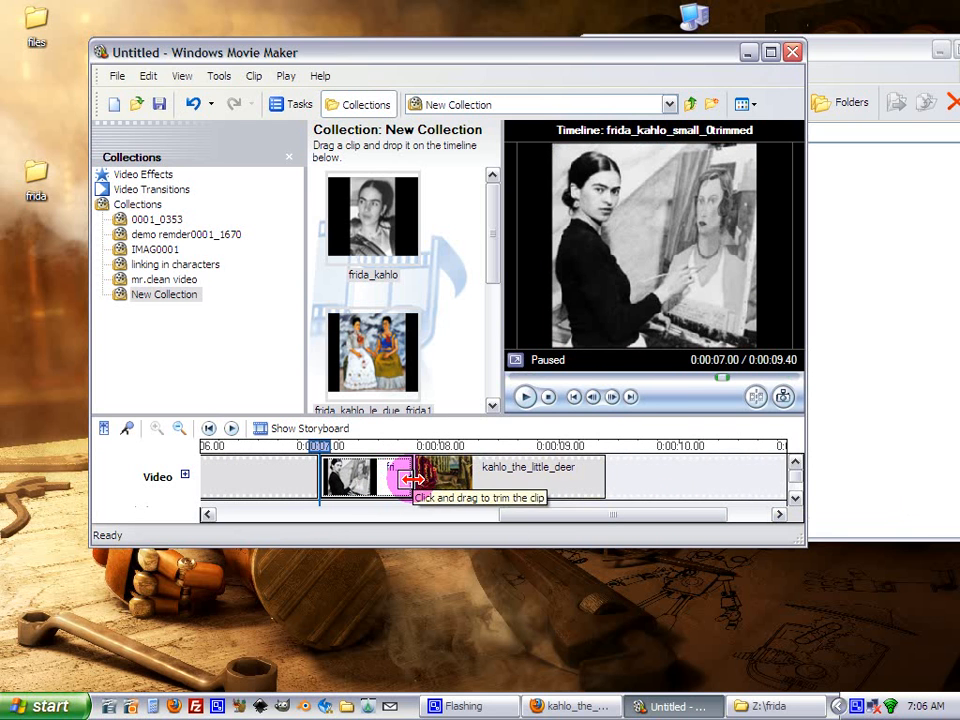
left_click_drag(410, 480, 625, 519)
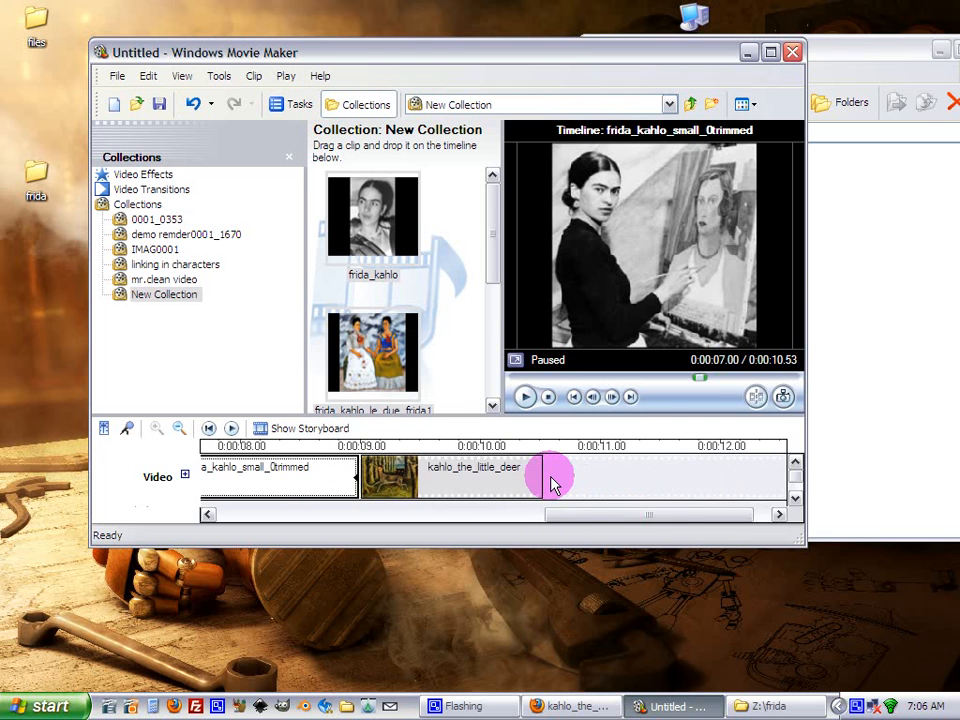
left_click(535, 483)
left_click_drag(538, 482, 722, 476)
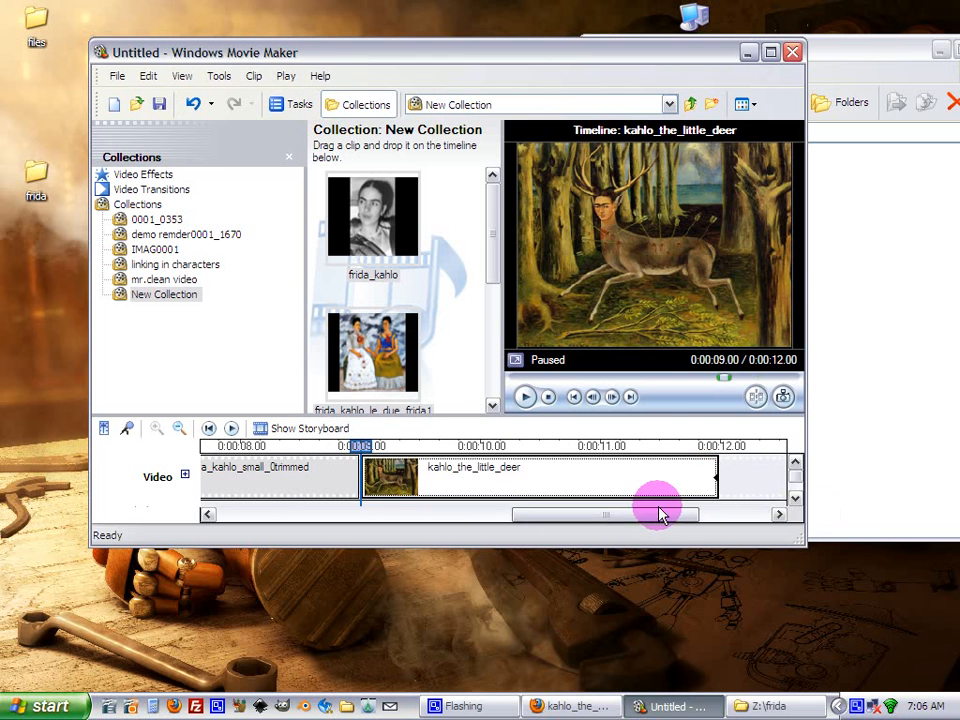
Play the movie from its beginning on the timeline to check the clip timing, and pause it.
left_click_drag(662, 512, 335, 540)
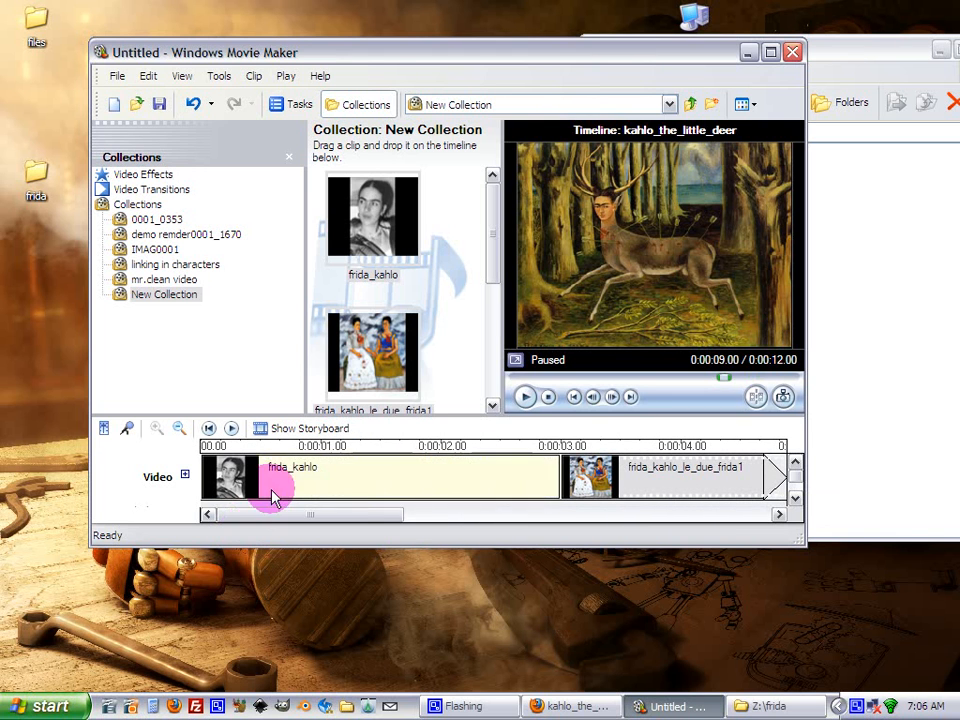
left_click(281, 430)
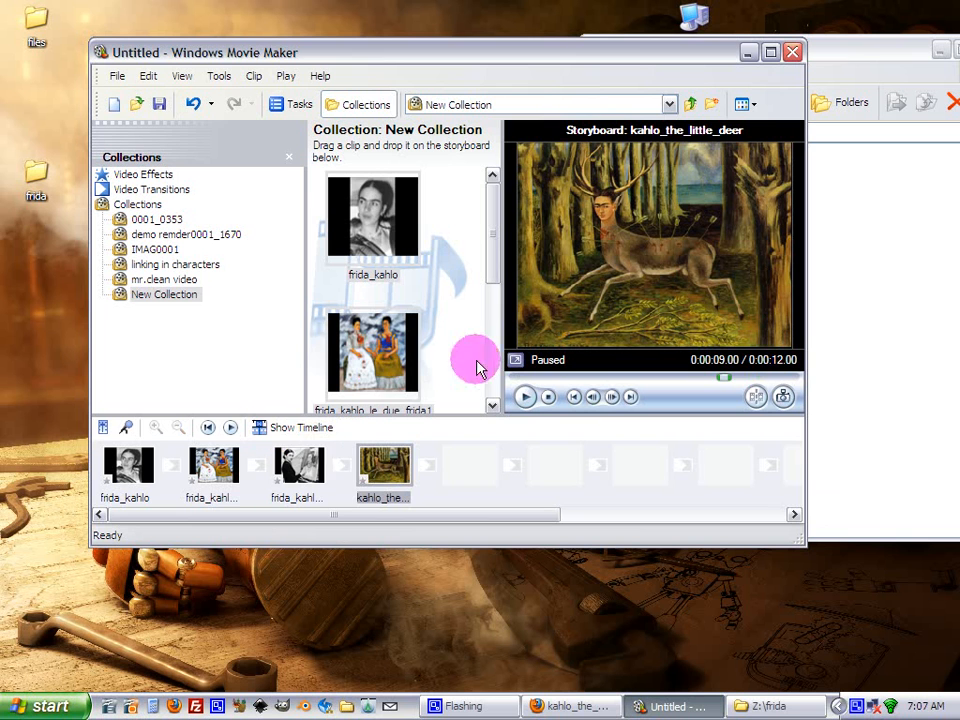
left_click(291, 429)
left_click(216, 446)
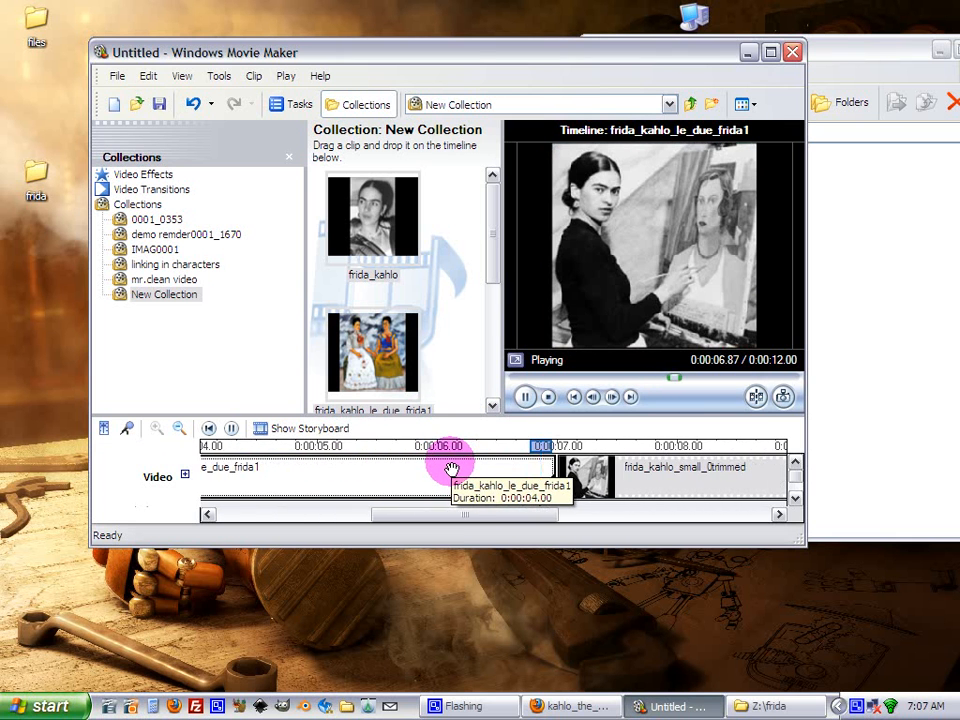
left_click(527, 397)
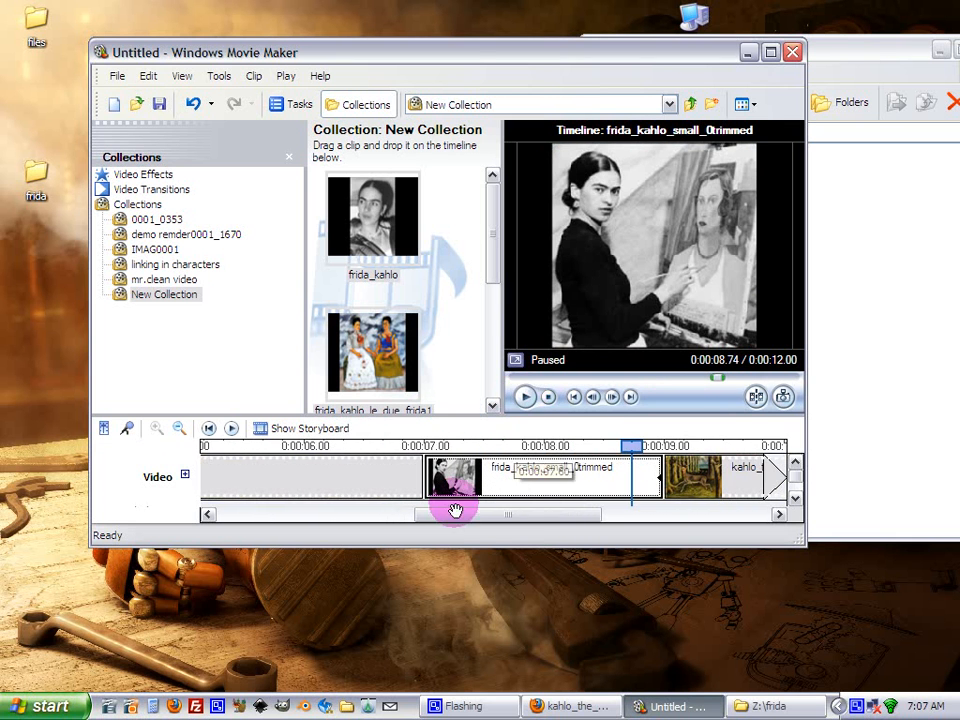
left_click_drag(452, 524, 176, 531)
Apply the Ease In video effect to the frida_kahlo clip on the storyboard and preview it.
left_click(270, 429)
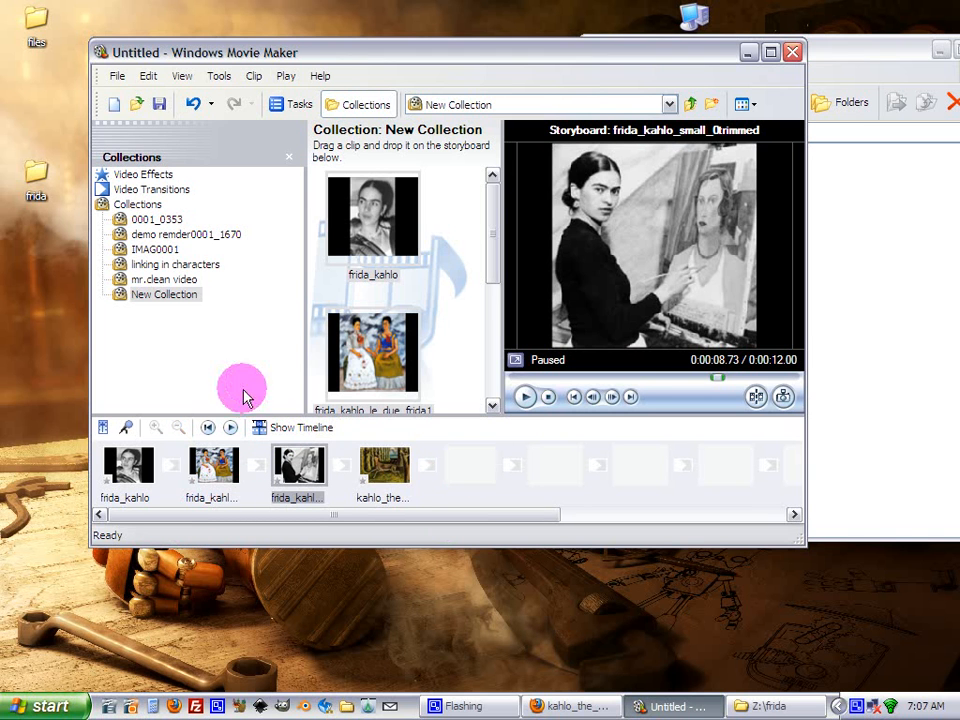
left_click(292, 105)
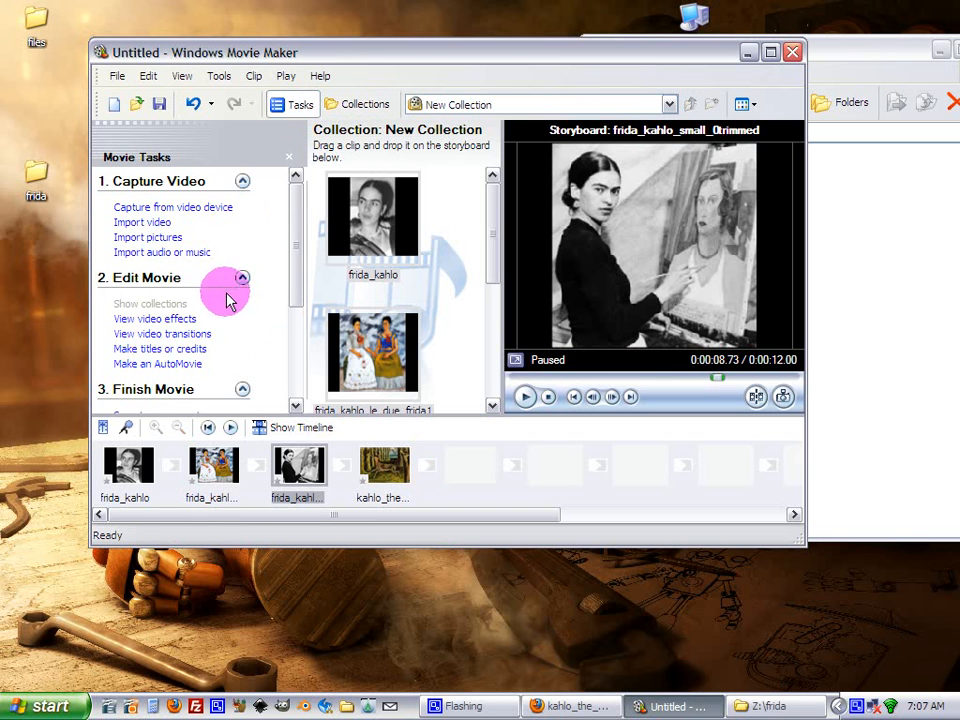
left_click(145, 322)
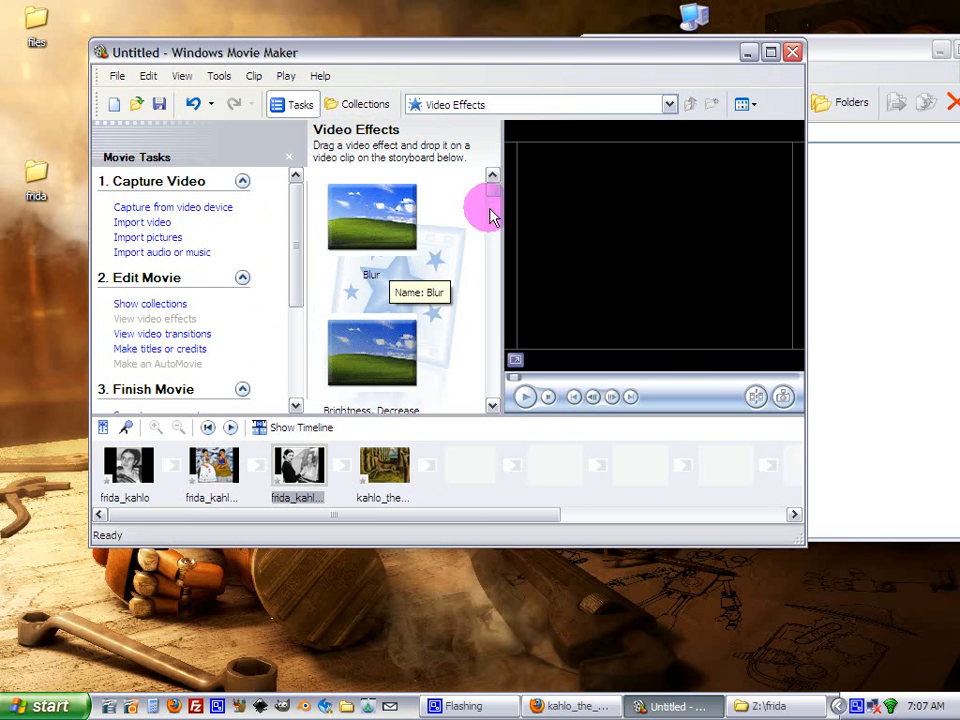
mouse_move(498, 200)
left_mouse_down()
mouse_move(491, 388)
mouse_move(491, 193)
mouse_move(491, 220)
left_mouse_up()
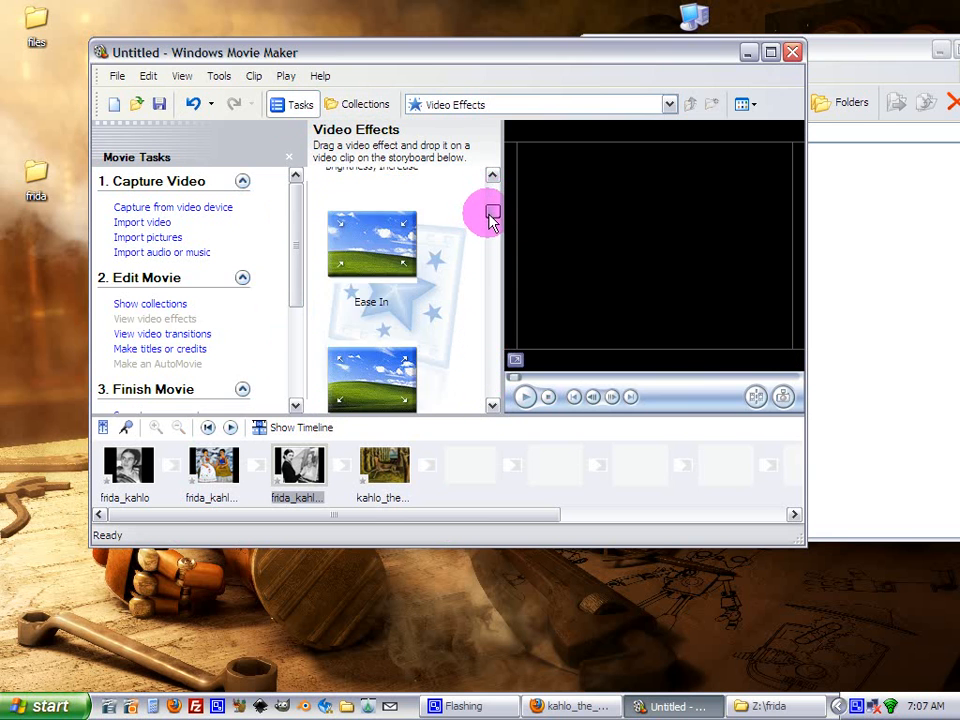
left_click_drag(380, 260, 130, 468)
left_click_drag(253, 468, 298, 464)
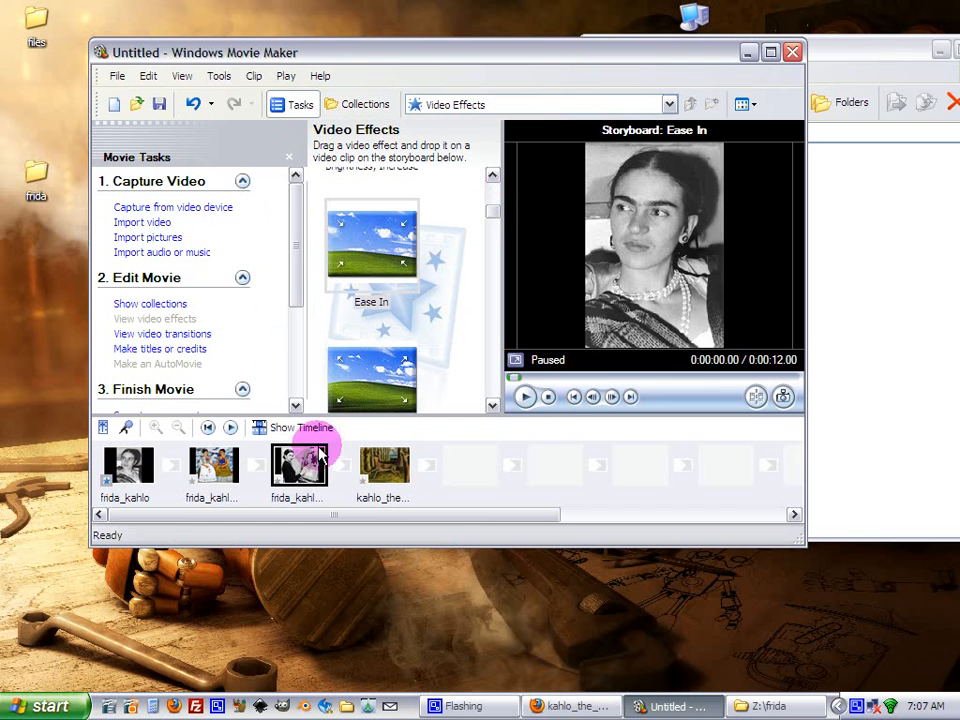
left_click(527, 397)
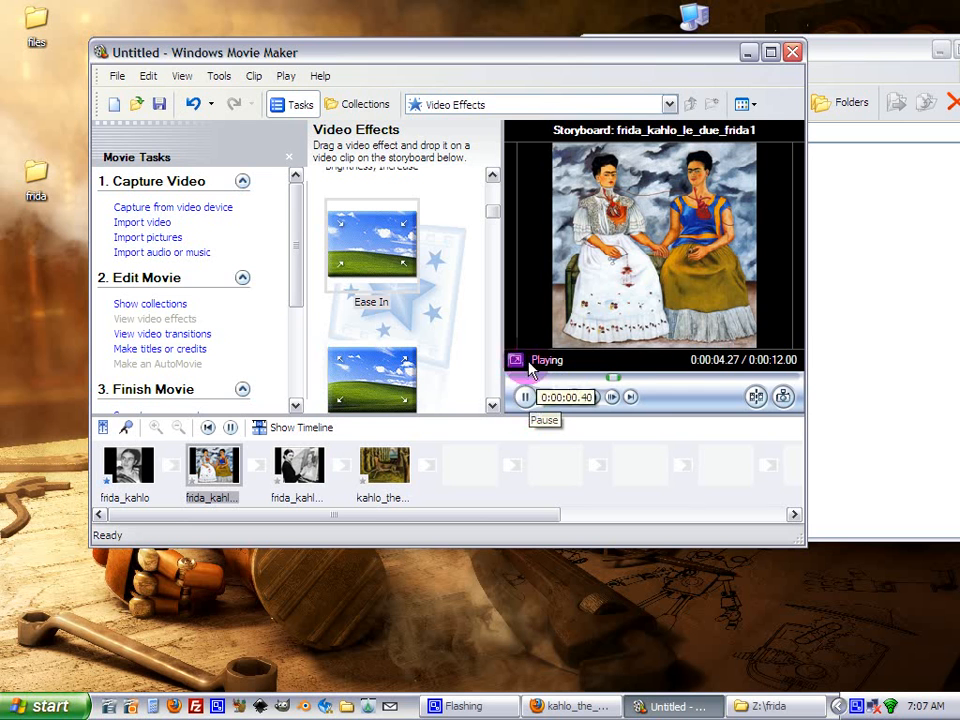
left_click(527, 397)
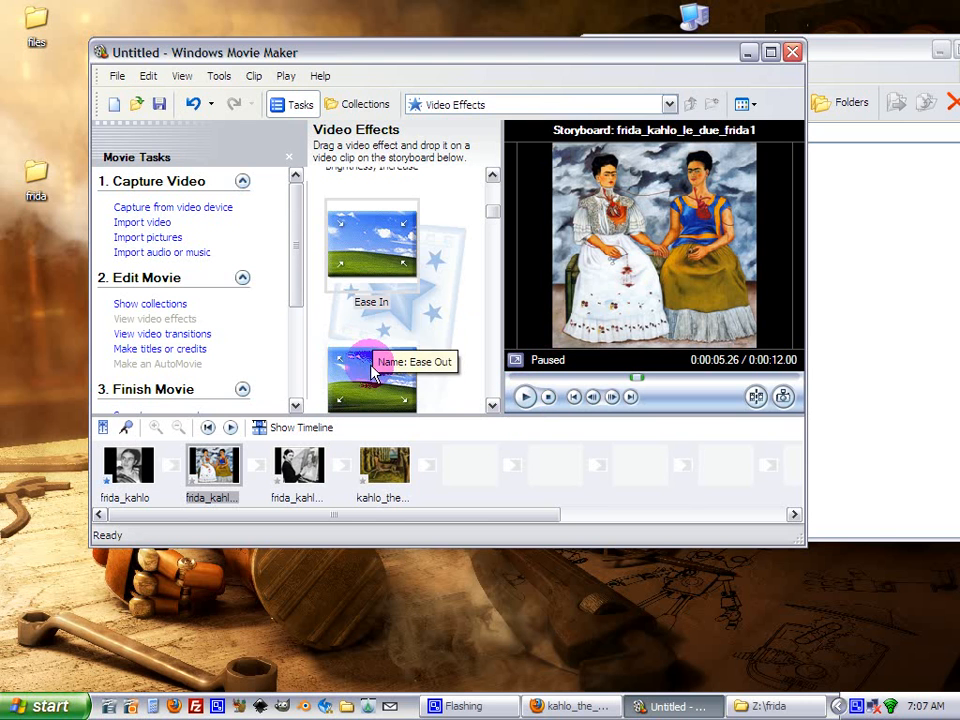
Apply Ease Out to the frida_kahlo_le_due_frida1 and kahlo_the_little_deer clips, and Ease In to the frida_kahlo_small_0trimmed clip.
scroll(365, 358, "down", 2)
left_click_drag(368, 346, 222, 455)
left_click_drag(367, 220, 317, 456)
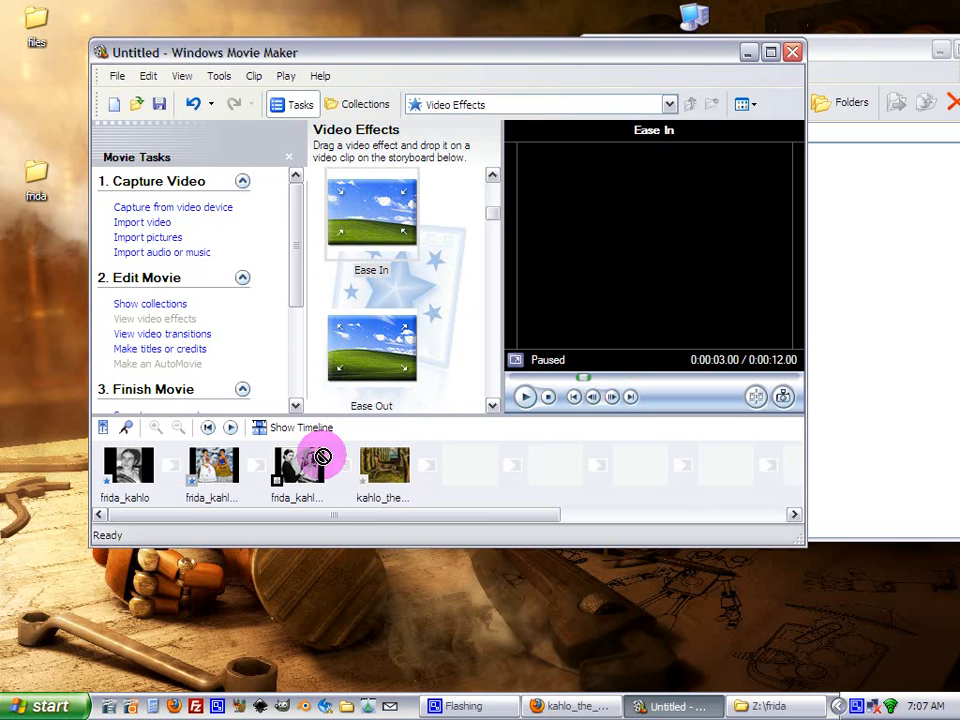
left_click_drag(386, 380, 386, 470)
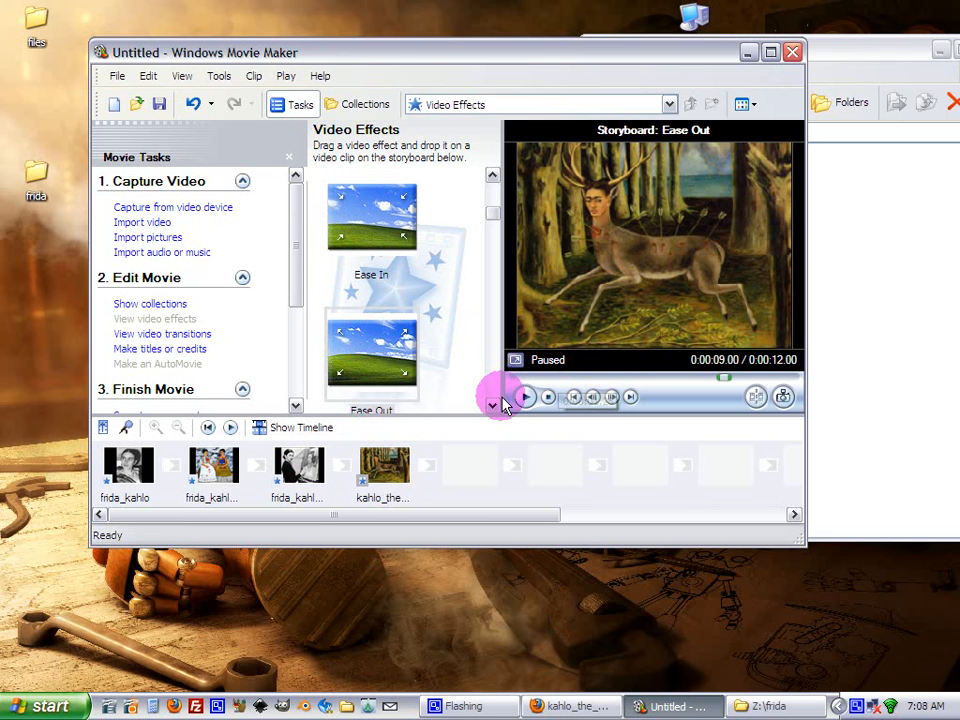
Play the storyboard from the frida_kahlo clip to check the ease effects, and pause it.
left_click(349, 455)
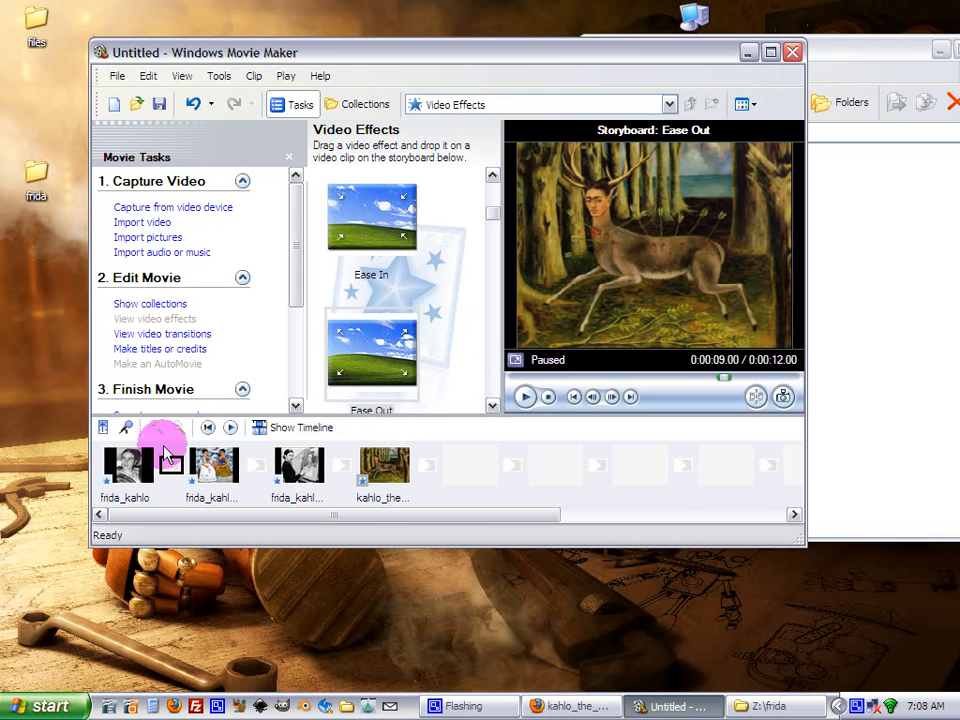
left_click(124, 465)
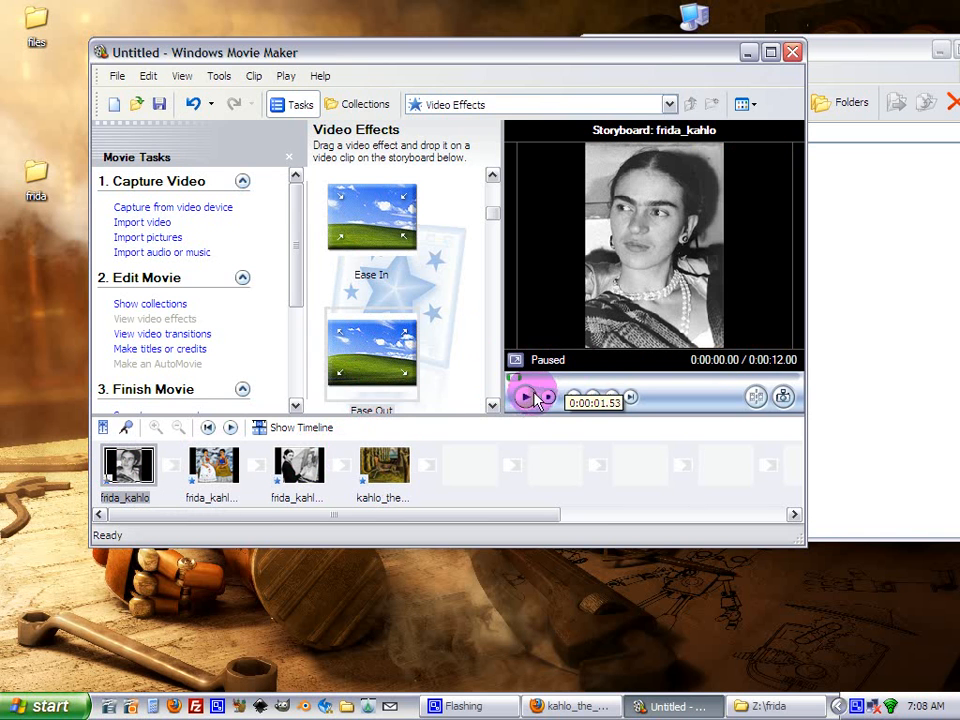
left_click(524, 396)
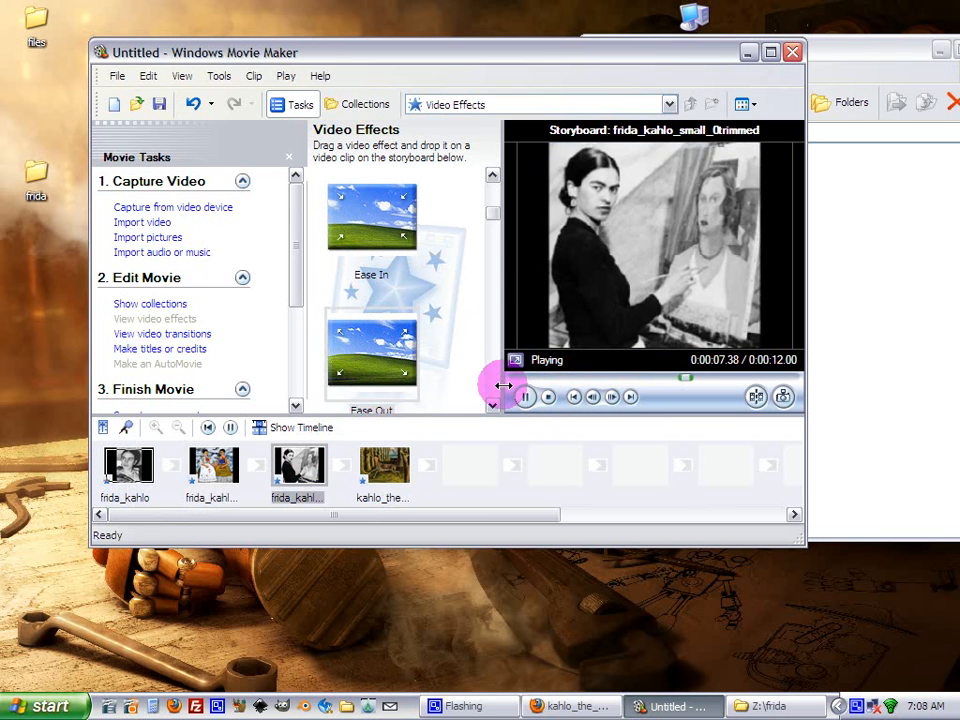
left_click(524, 396)
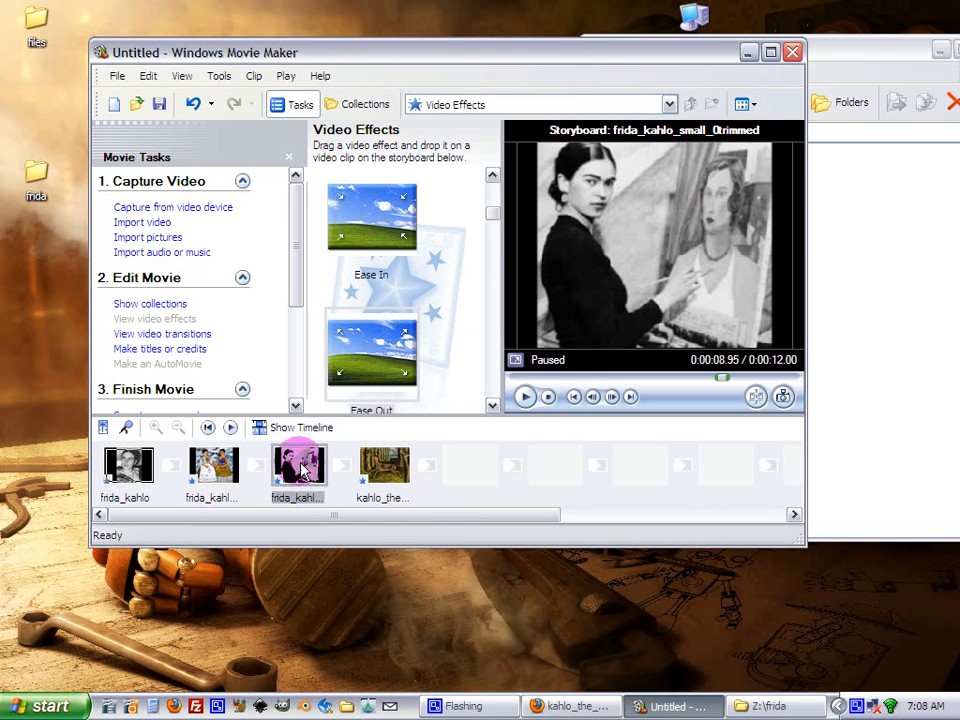
Create an overlay title on the frida_kahlo_le_due_frida1 clip with the text "Frida Kahlo information".
left_click(213, 466)
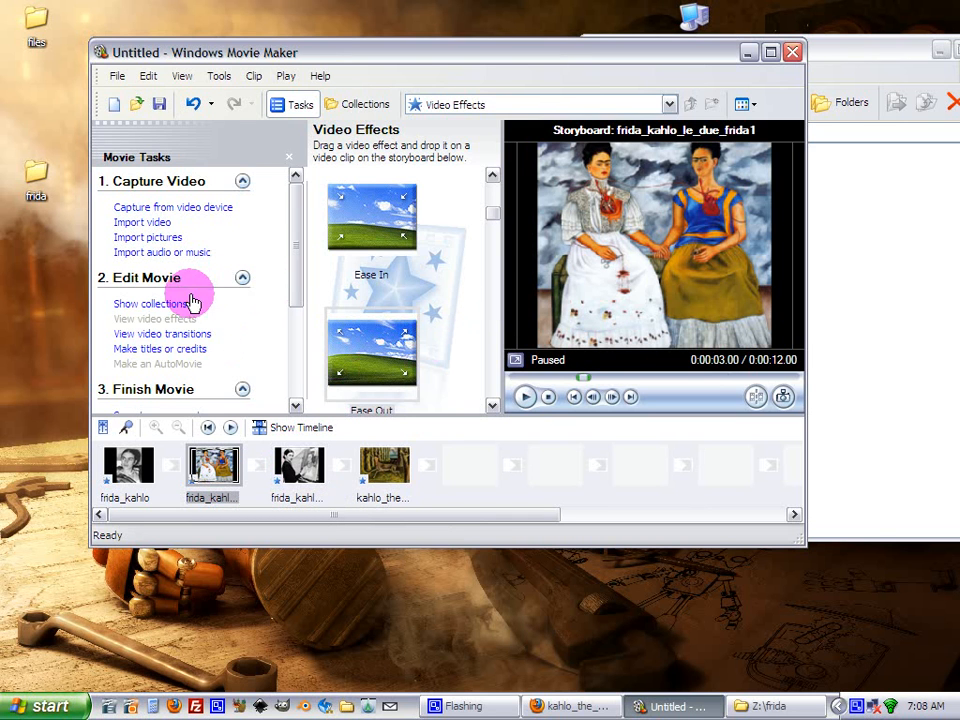
left_click(140, 350)
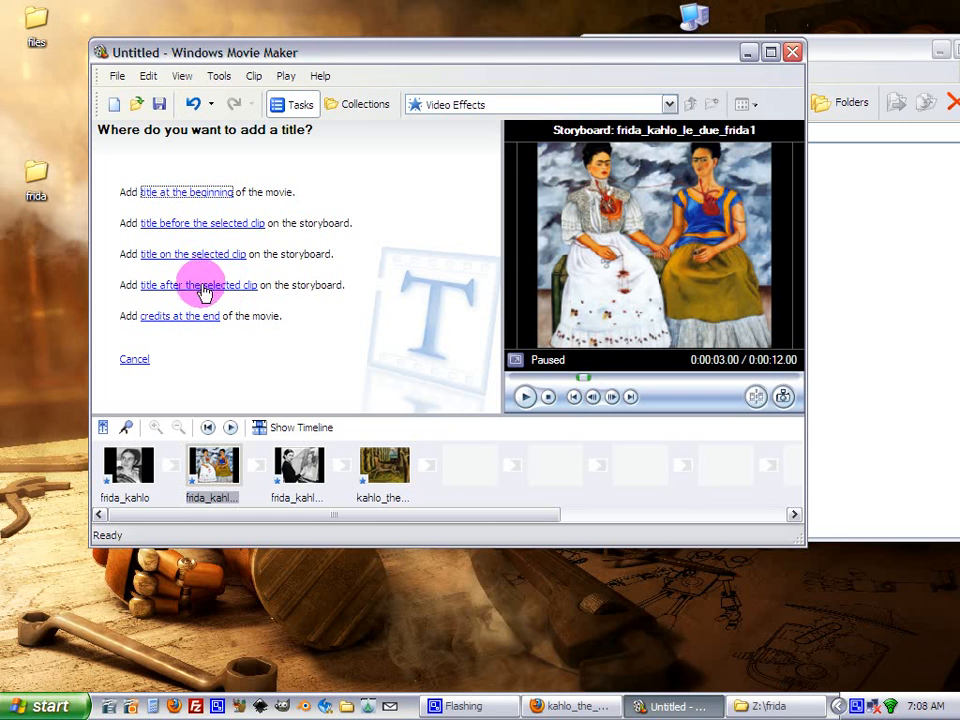
left_click(176, 258)
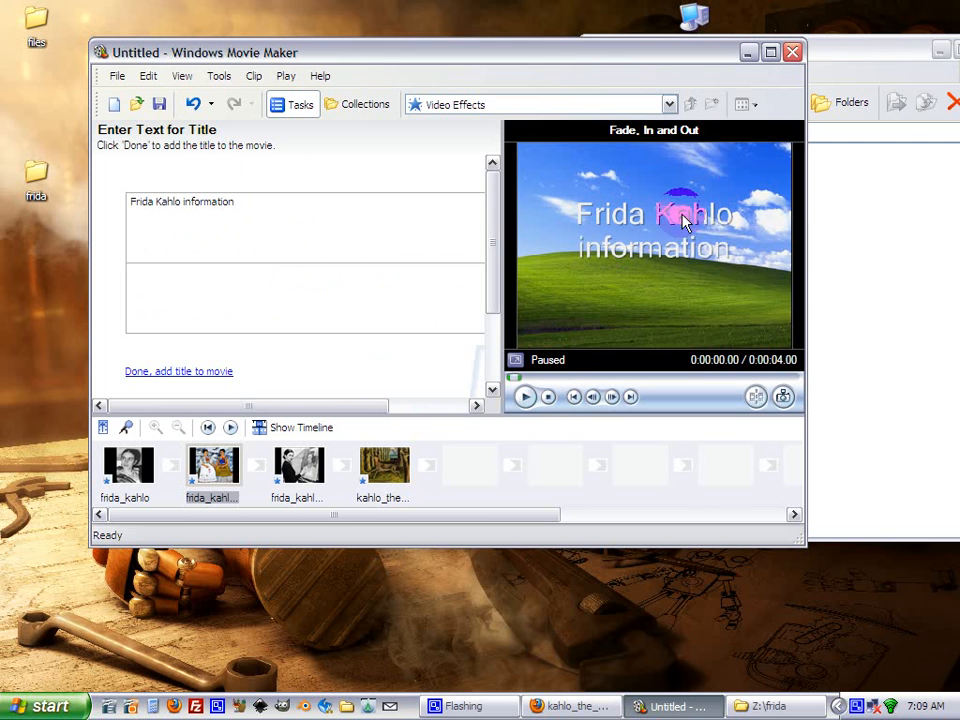
Change the title animation to Paint Drip.
scroll(283, 358, "down", 3)
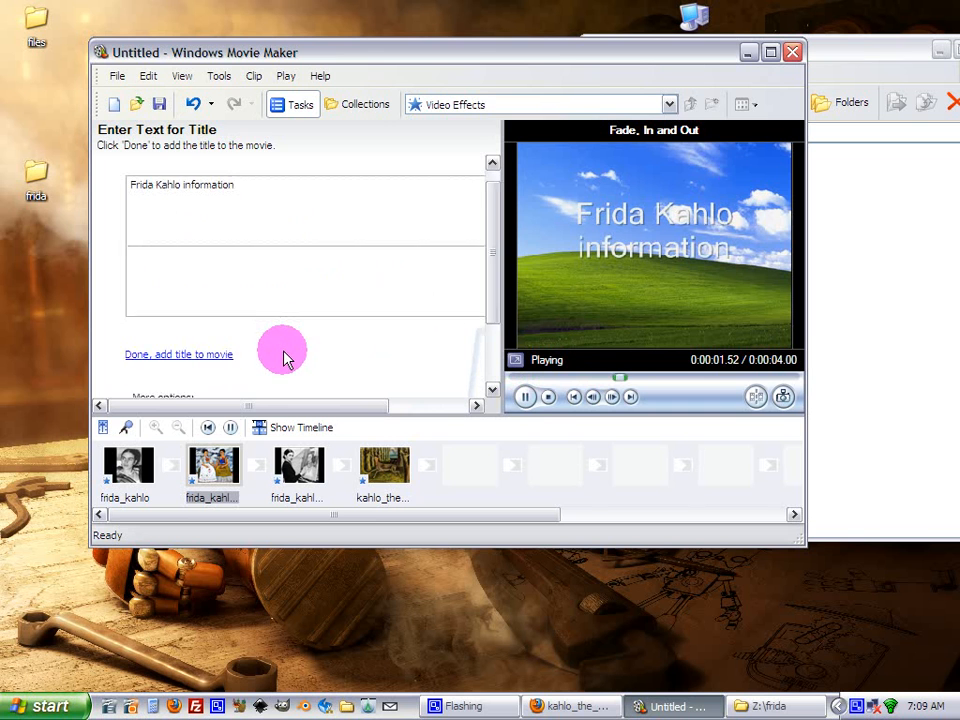
scroll(285, 354, "down", 1)
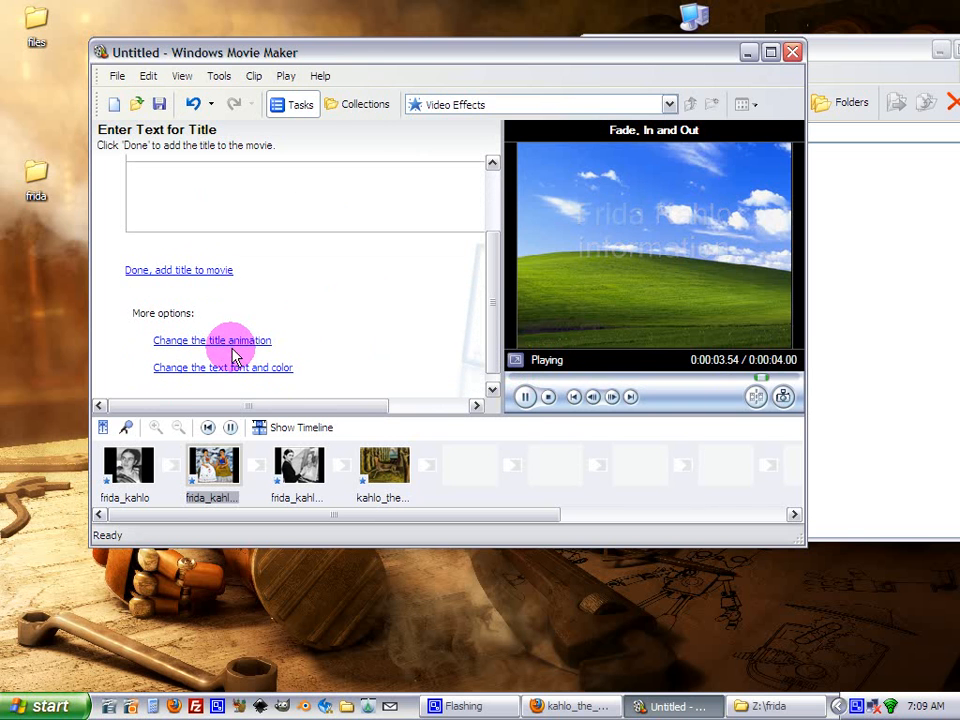
left_click(196, 343)
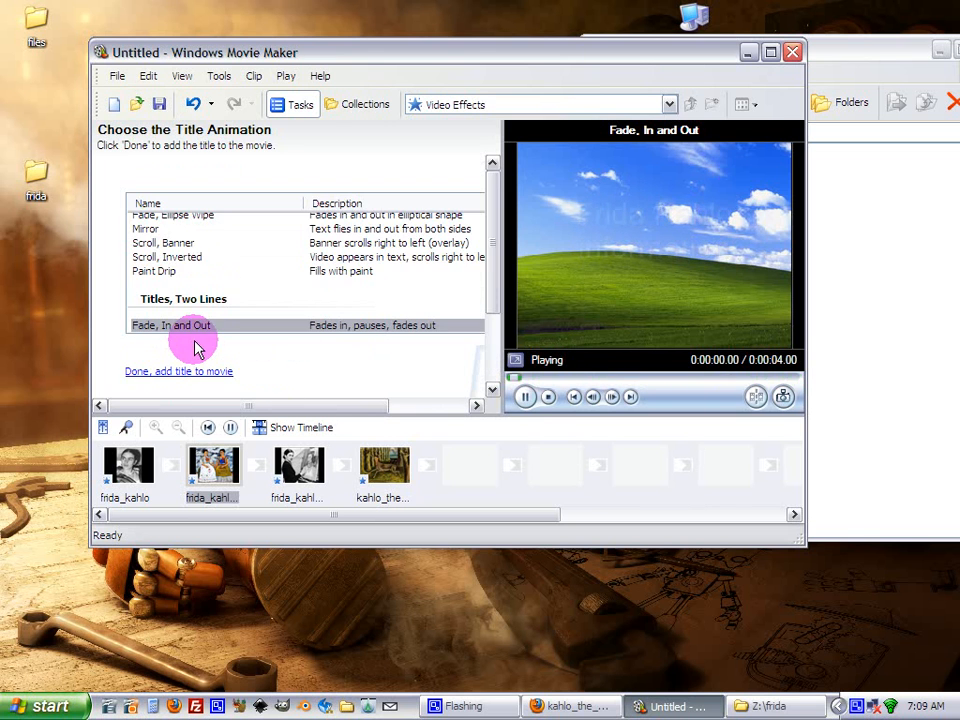
scroll(184, 262, "up", 1)
scroll(182, 265, "down", 1)
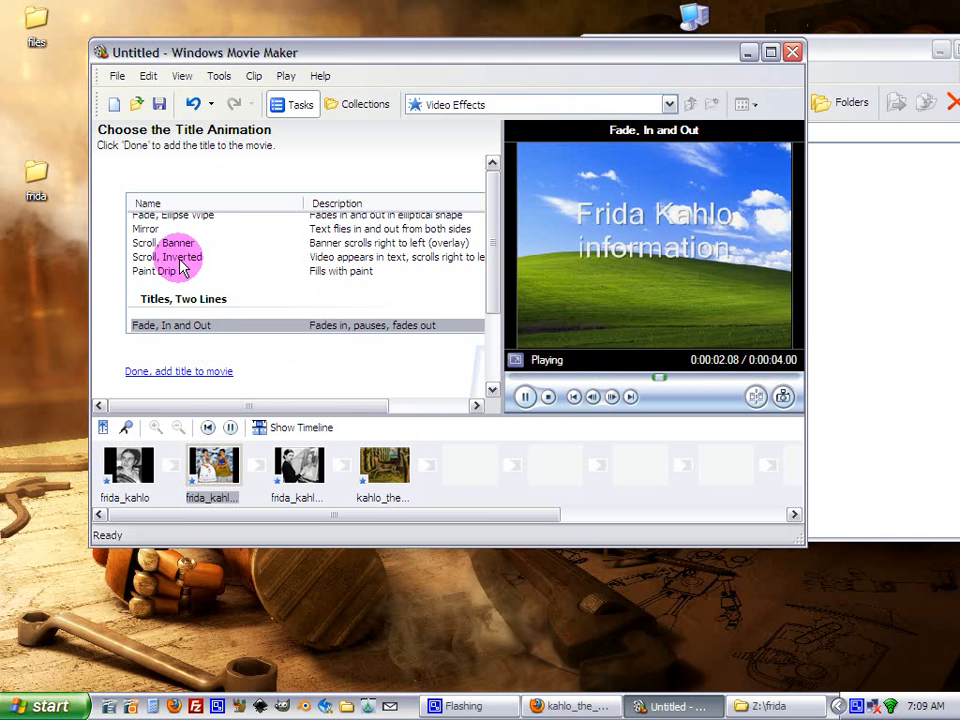
left_click(160, 272)
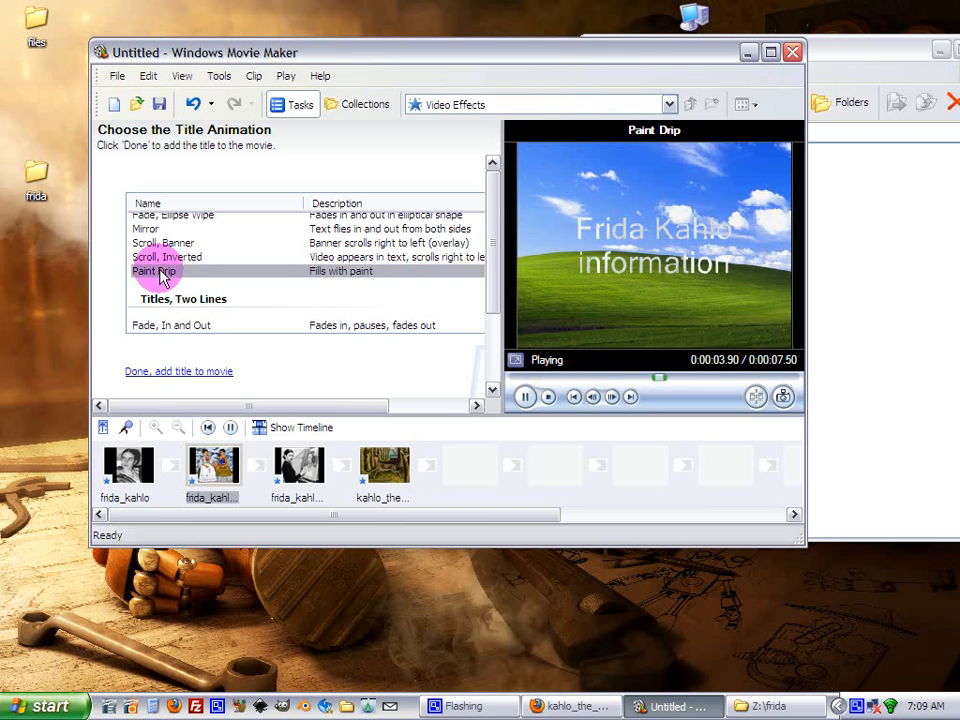
Set the title's text color to the muted reddish brown from the basic colors.
scroll(245, 309, "down", 1)
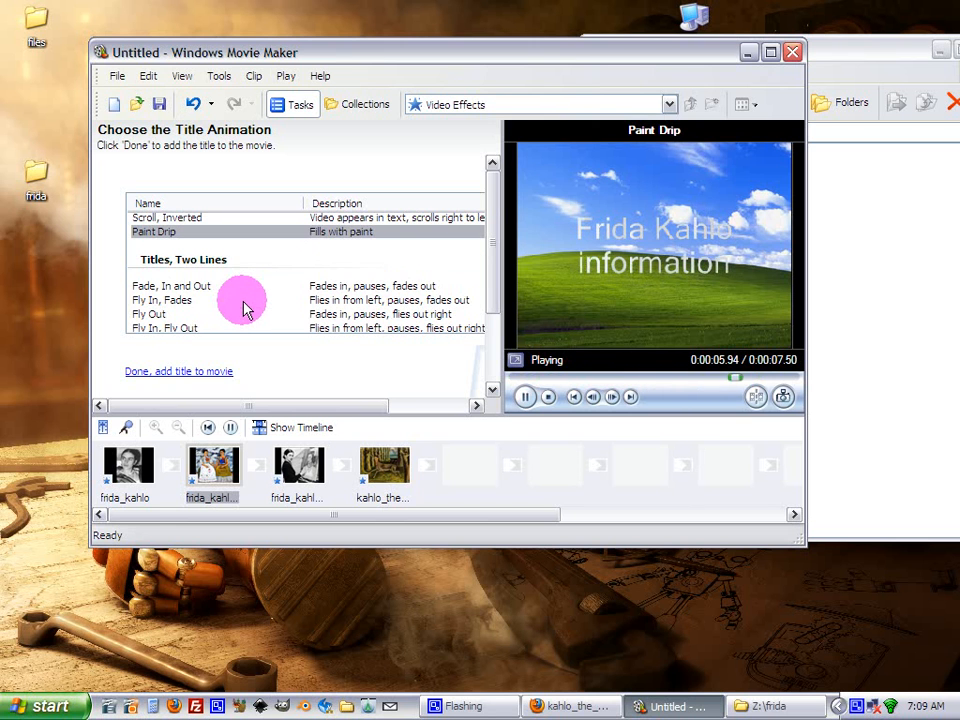
scroll(305, 364, "down", 2)
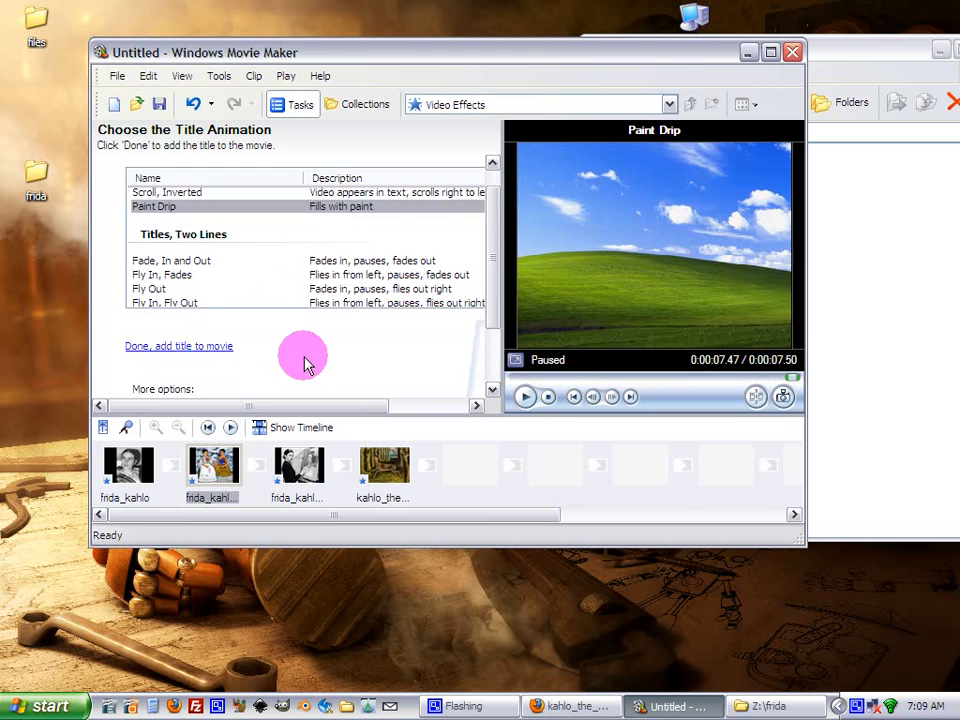
scroll(305, 364, "down", 1)
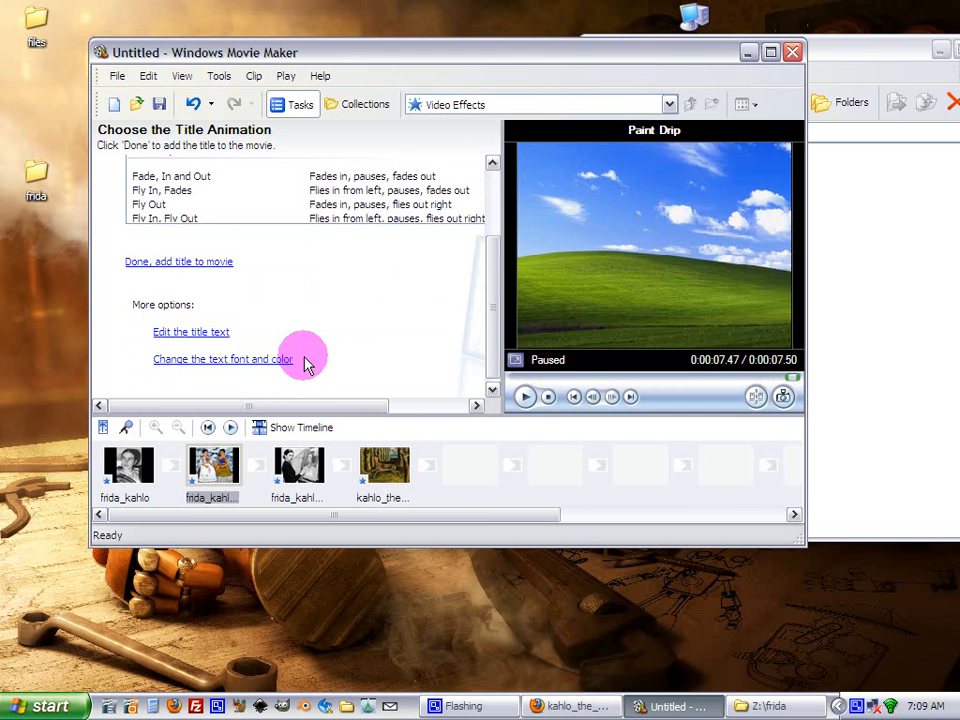
left_click(201, 361)
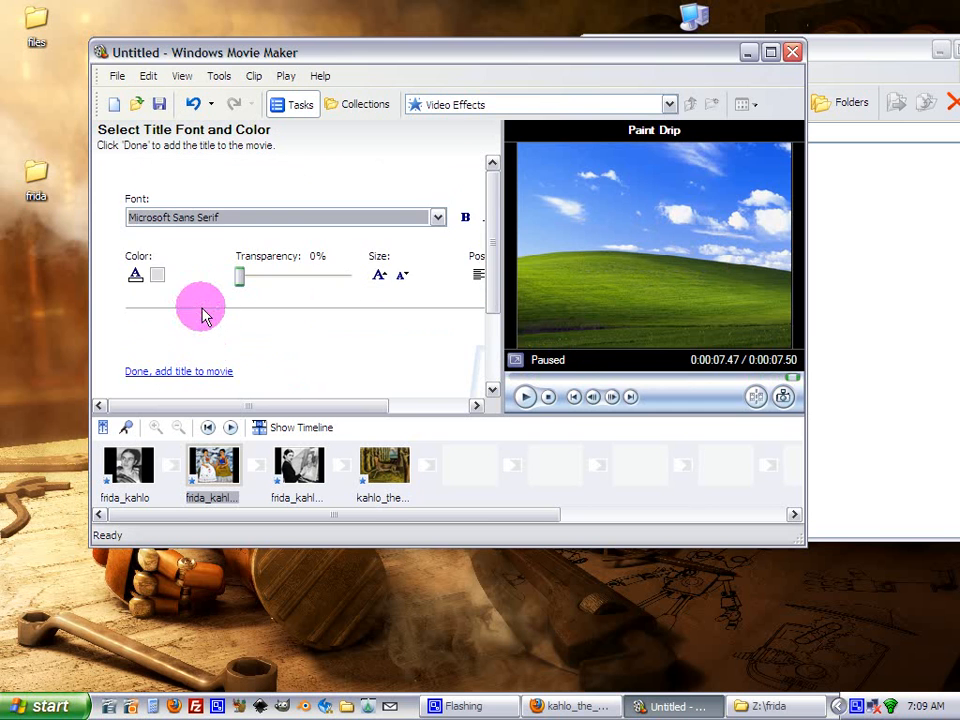
left_click(136, 276)
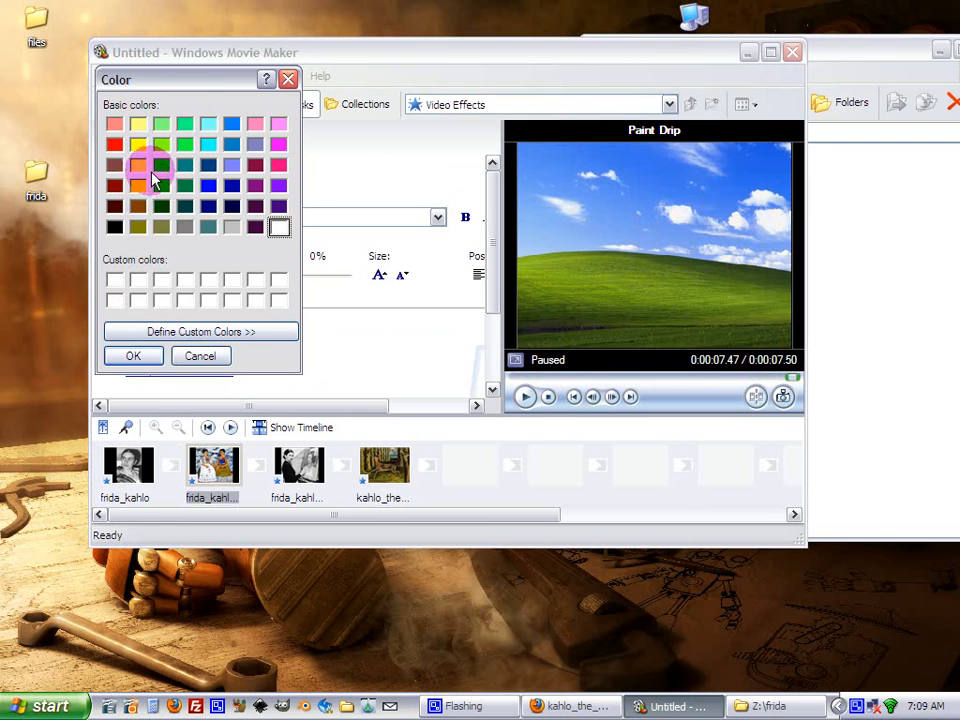
left_click(113, 146)
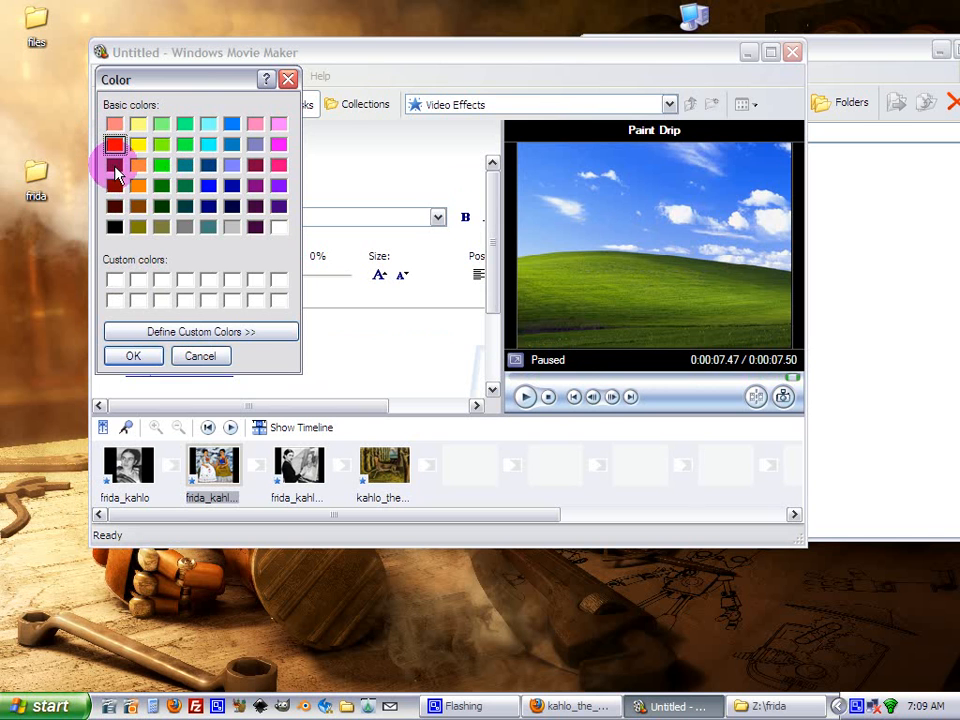
left_click(115, 168)
left_click(138, 356)
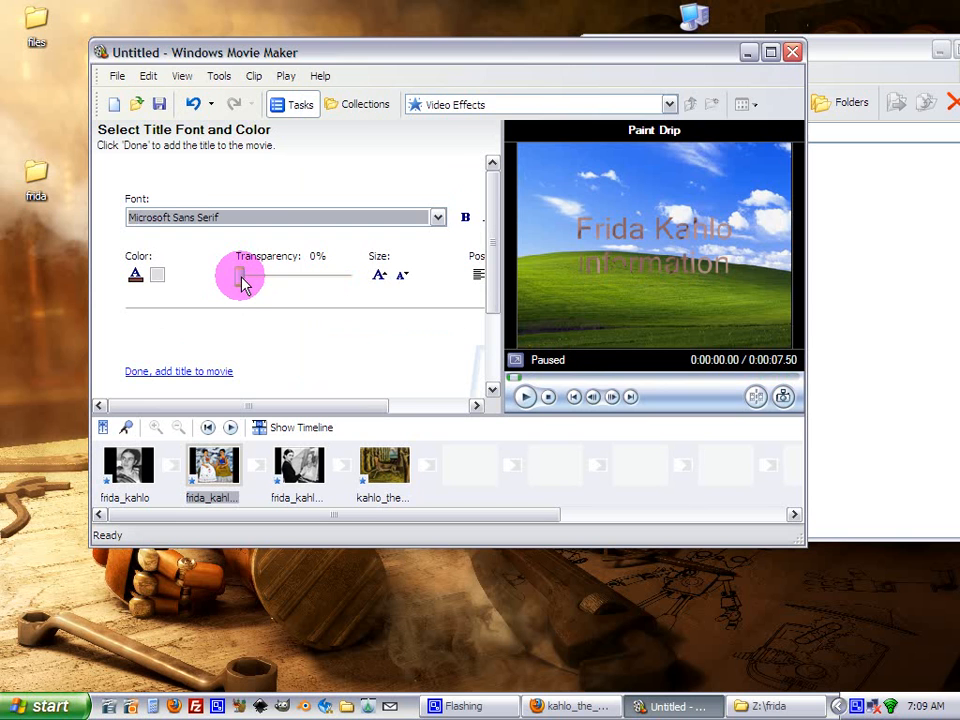
Try 36% transparency on the title text, preview it, and set the transparency back to 0%.
left_click_drag(241, 283, 285, 283)
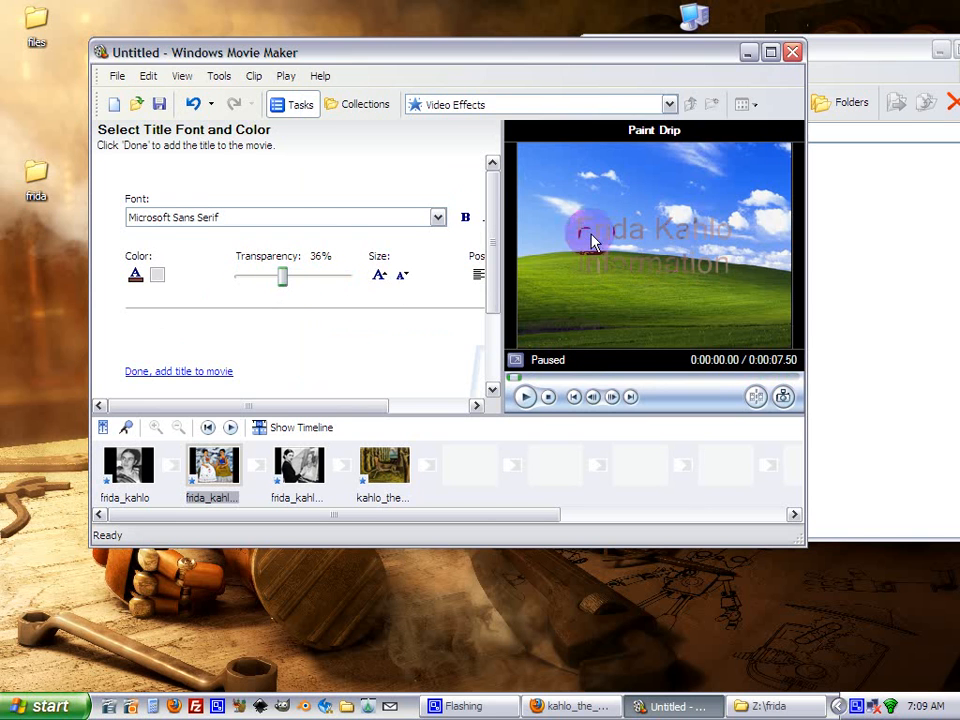
left_click(378, 274)
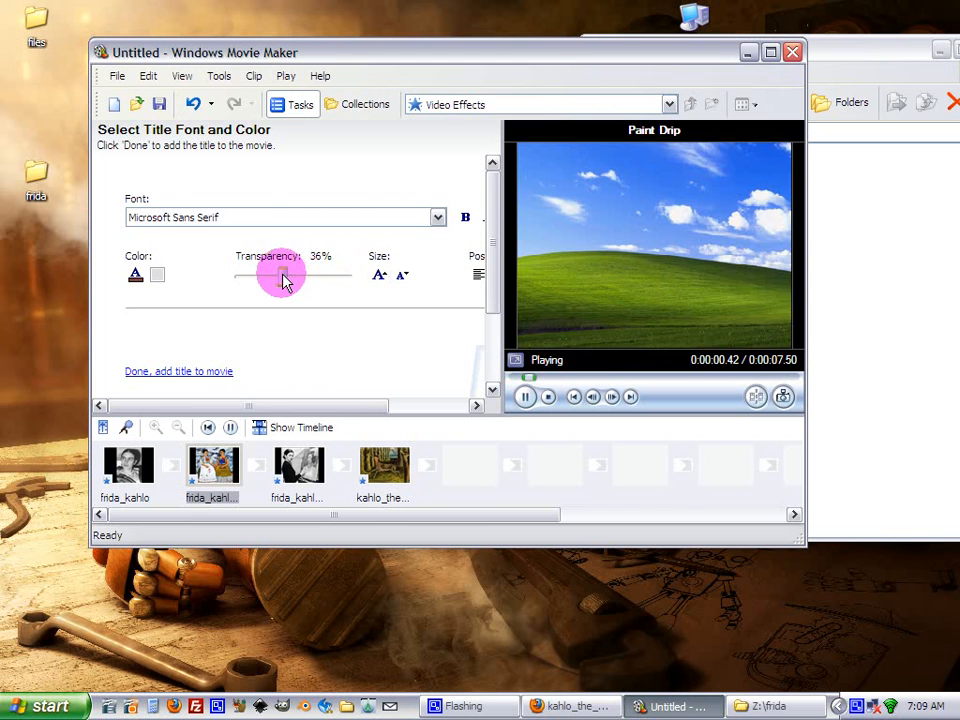
left_click_drag(285, 281, 189, 270)
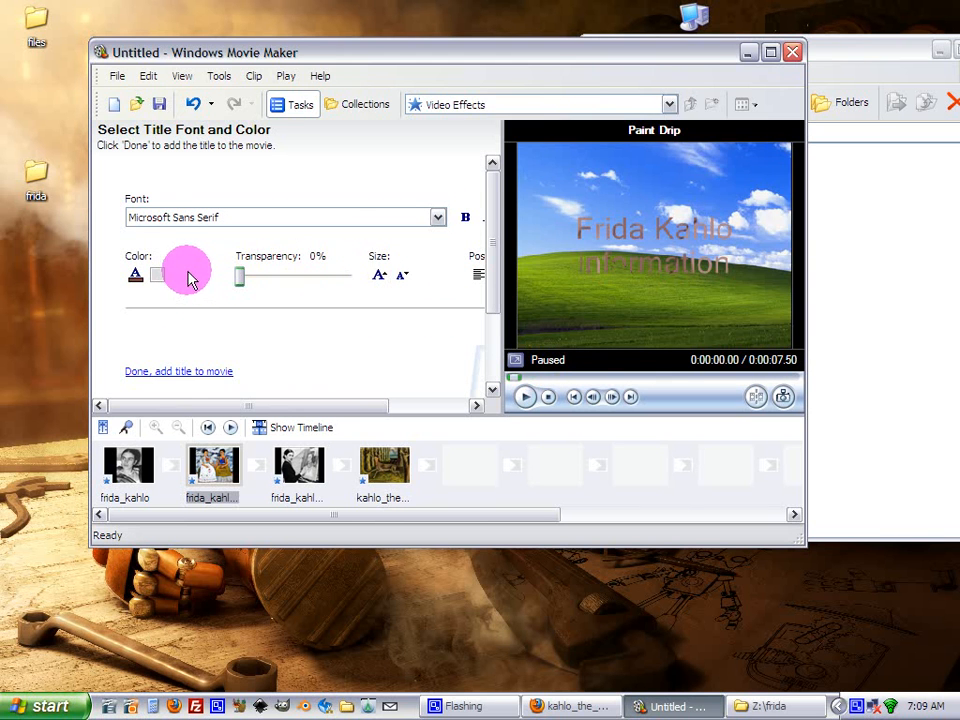
Add the finished title to the movie and accept the switch to the timeline view.
scroll(189, 279, "down", 1)
left_click(172, 347)
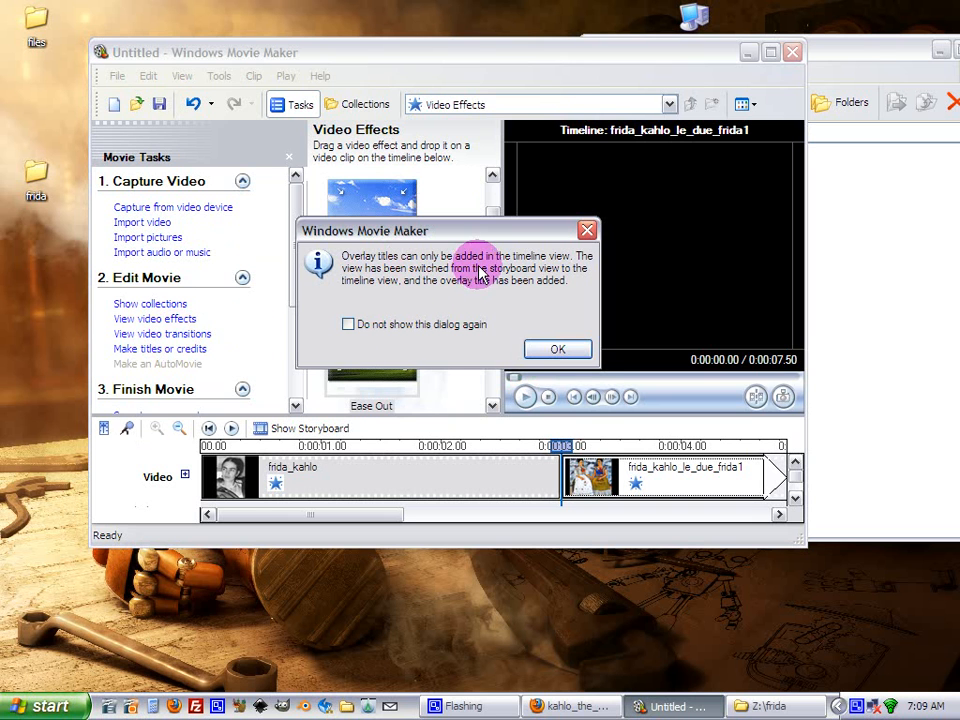
left_click(552, 350)
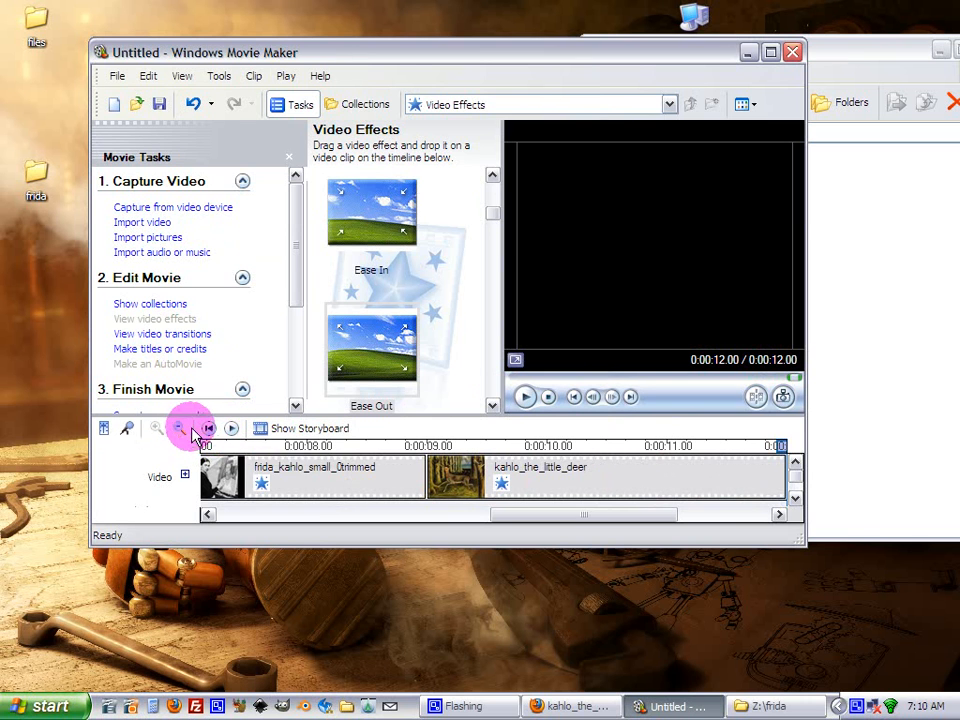
Switch back to the storyboard view and browse the available video effects.
left_click(257, 428)
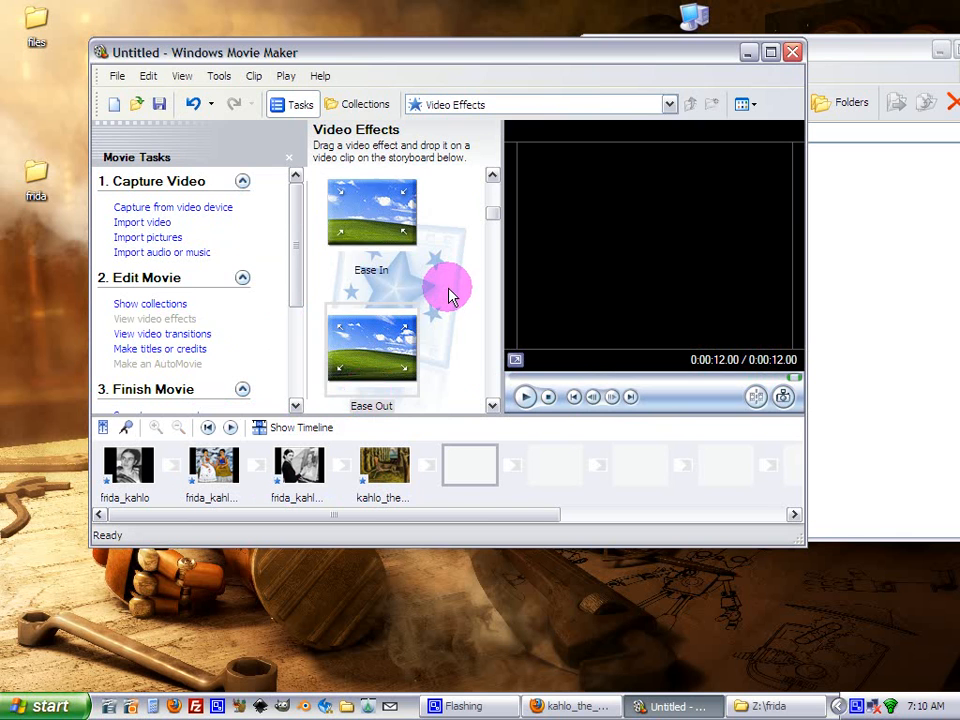
scroll(450, 293, "down", 2)
scroll(450, 293, "up", 2)
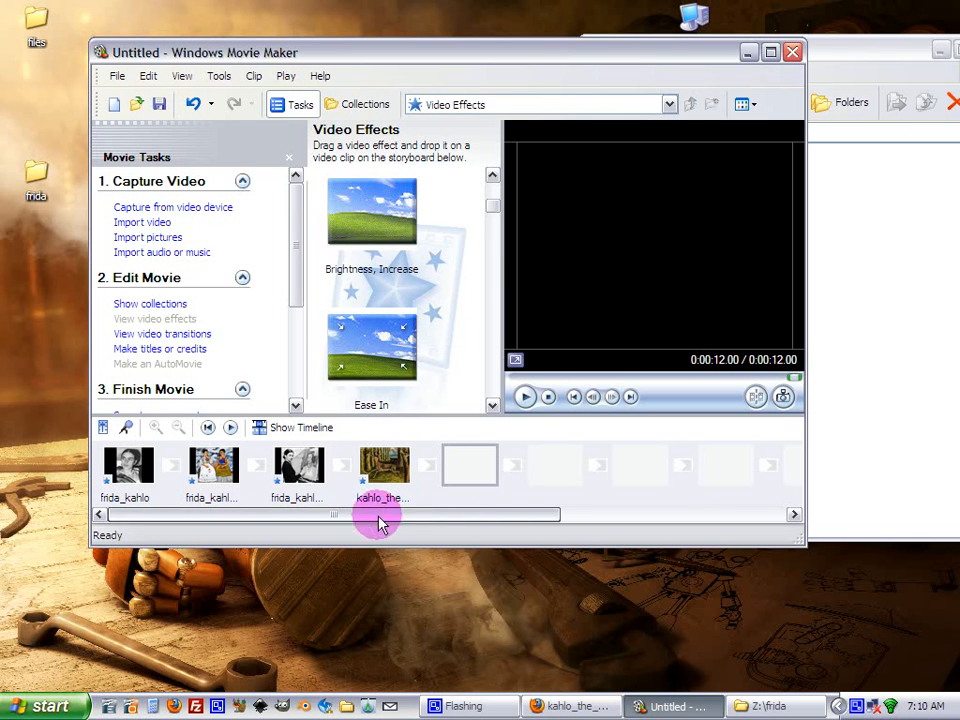
Switch to a new Firefox window, search Google for "free play music", and open the Freeplay Music website in a maximized window.
scroll(330, 360, "down", 2)
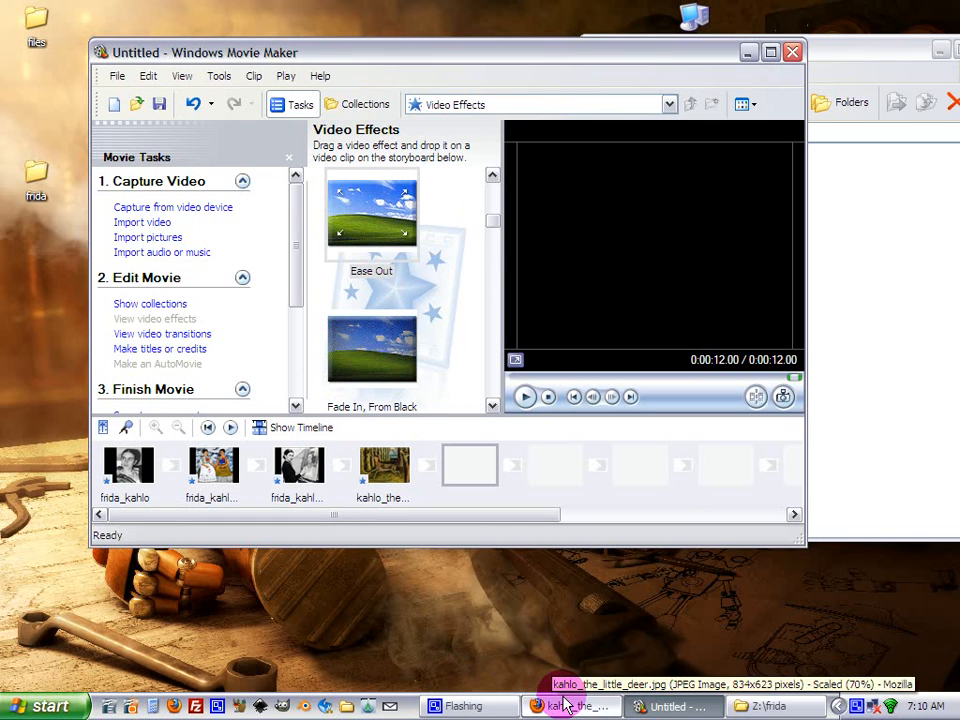
left_click(174, 706)
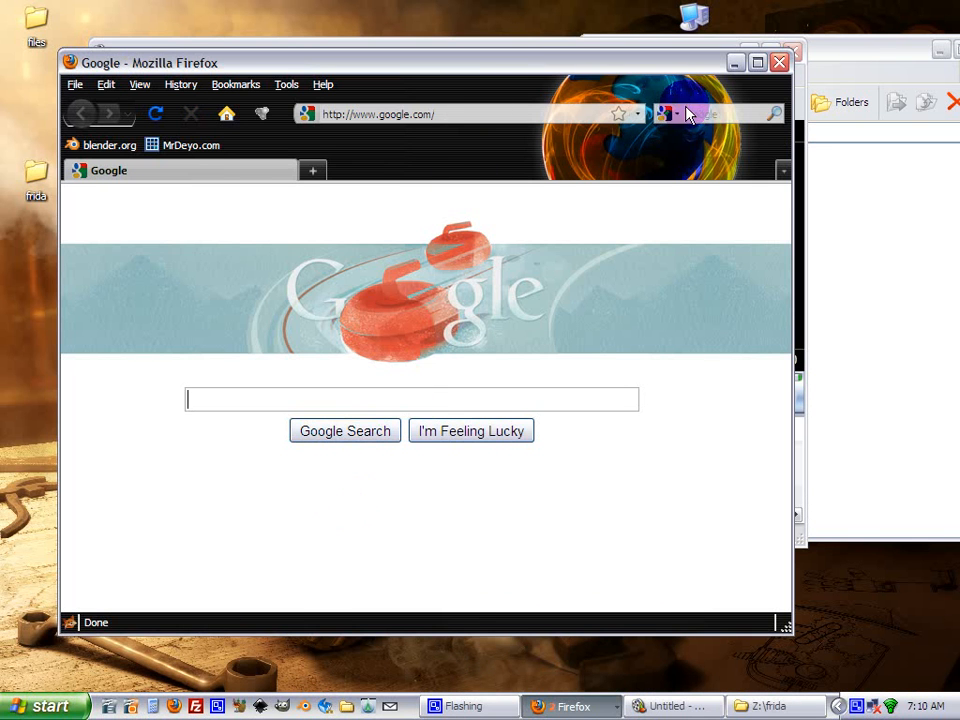
type("free")
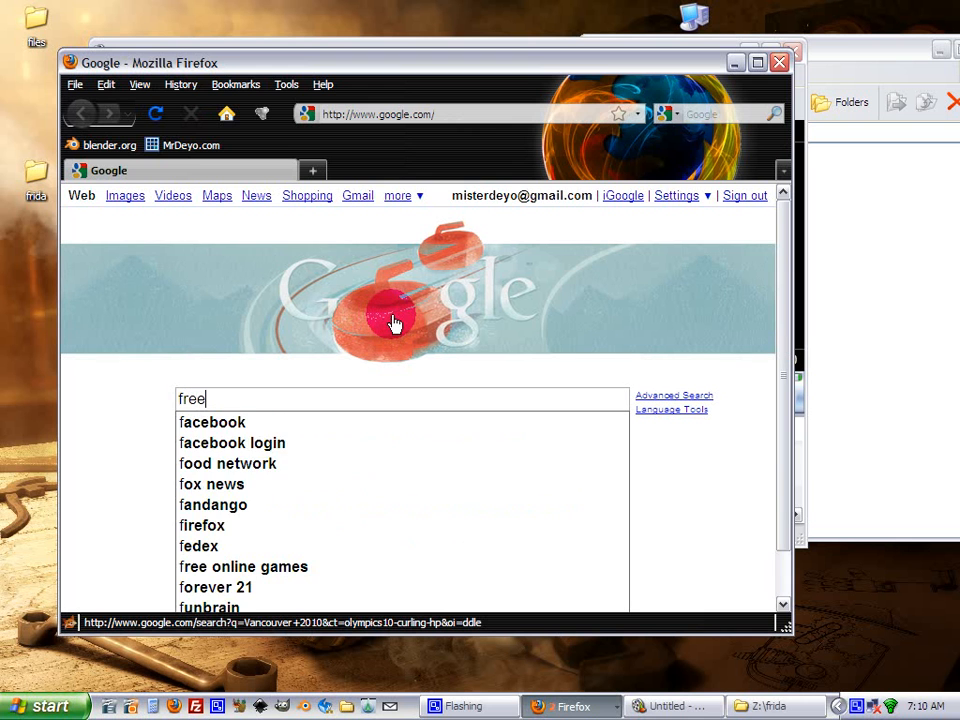
type(" playt")
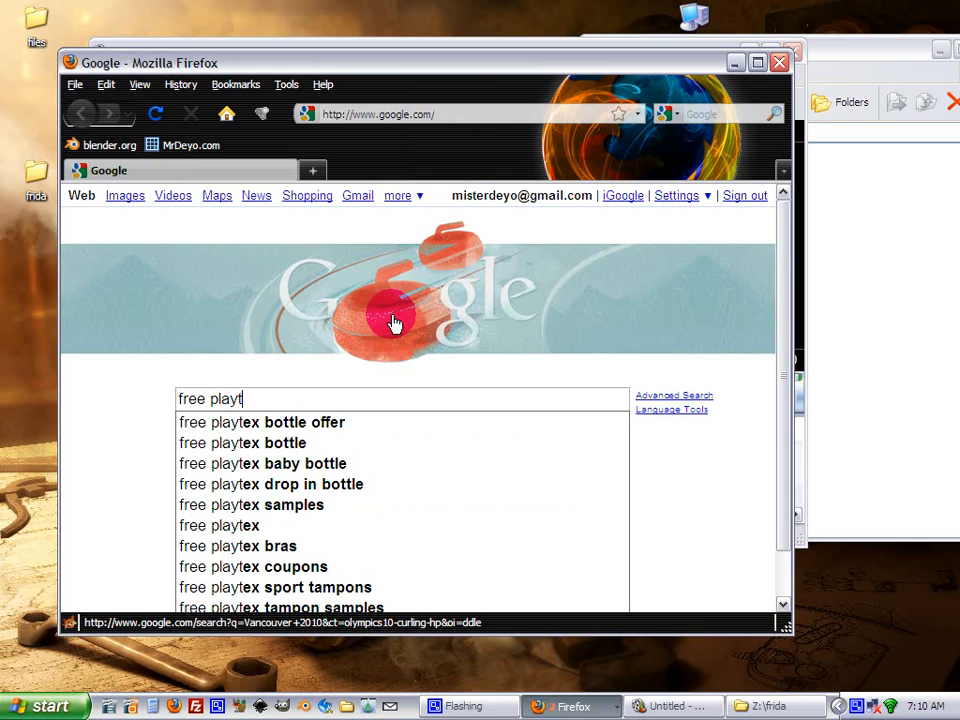
key("BackSpace")
type(" music")
key("Return")
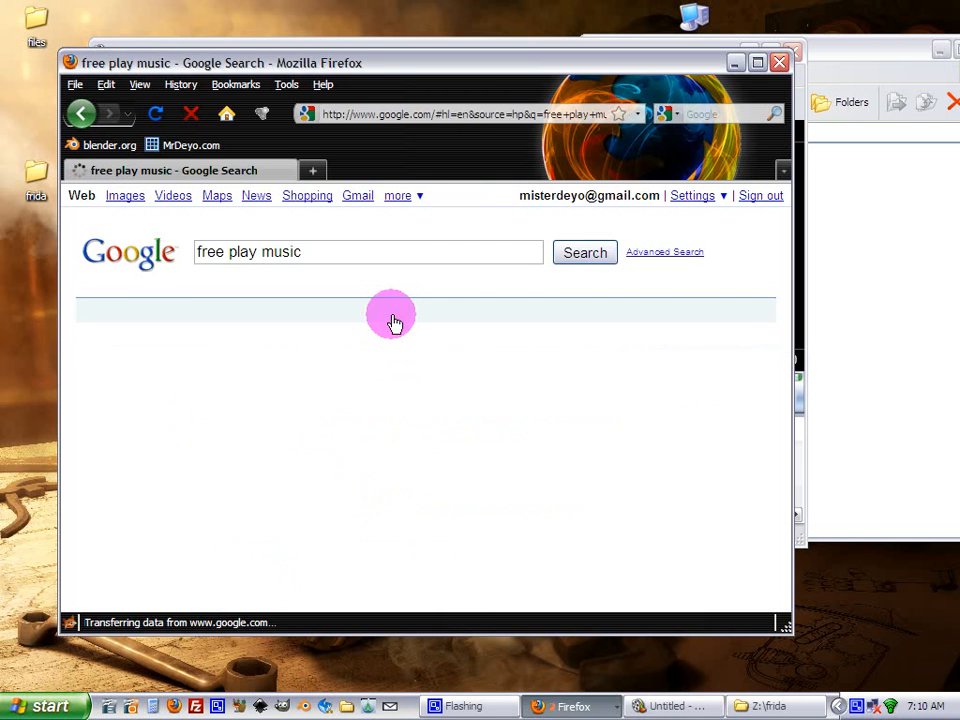
left_click(193, 344)
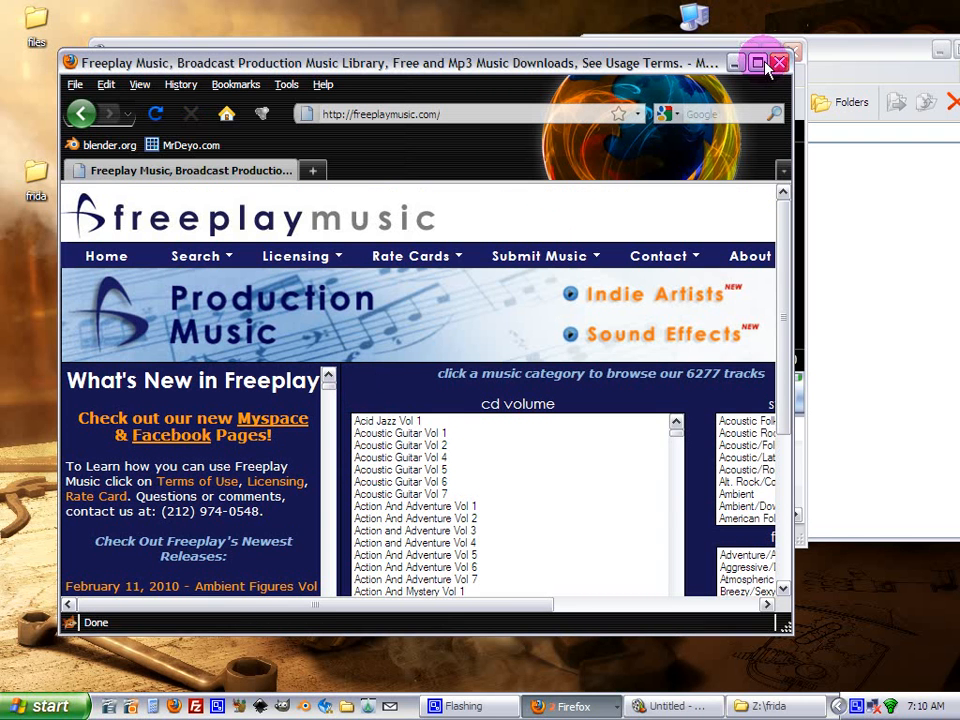
left_click(758, 63)
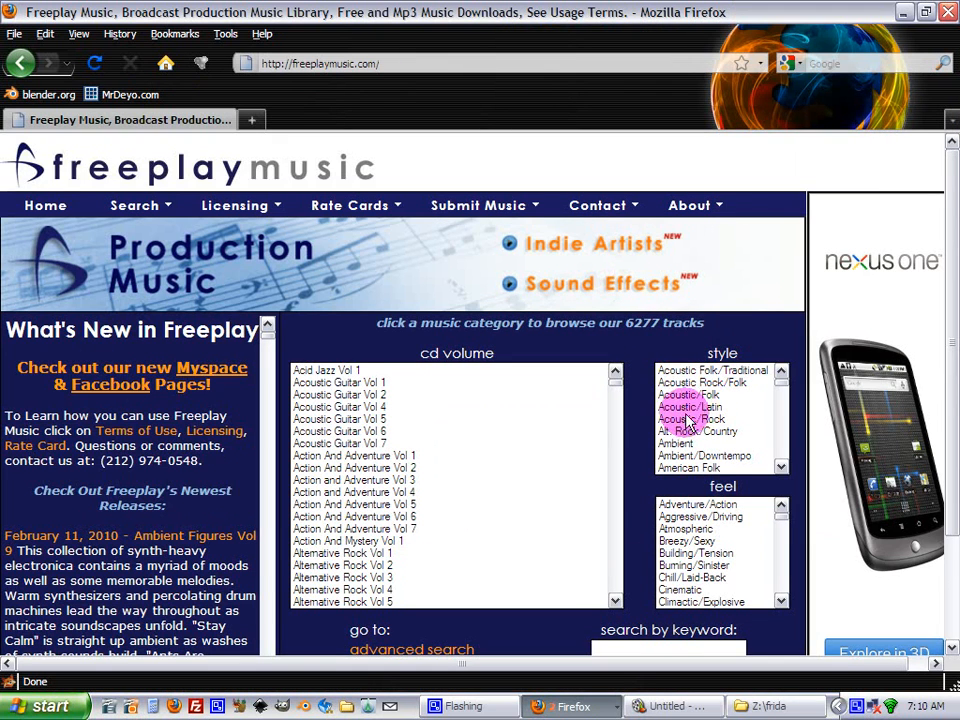
Open the Chill/Laid-Back feel category and look through its listed tracks.
scroll(645, 420, "down", 1)
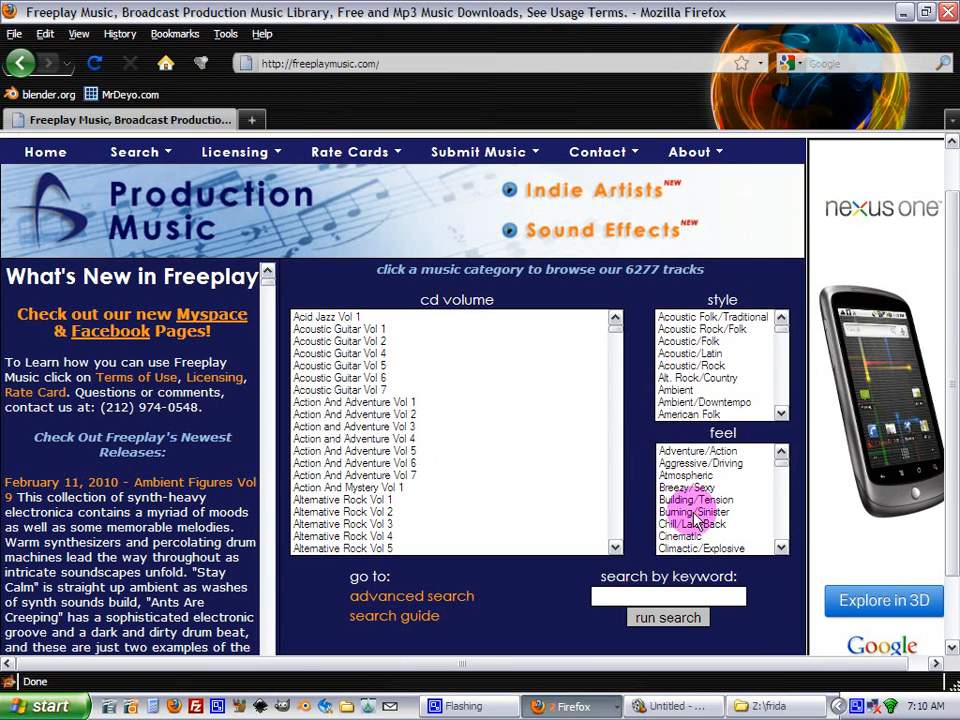
scroll(737, 513, "down", 1)
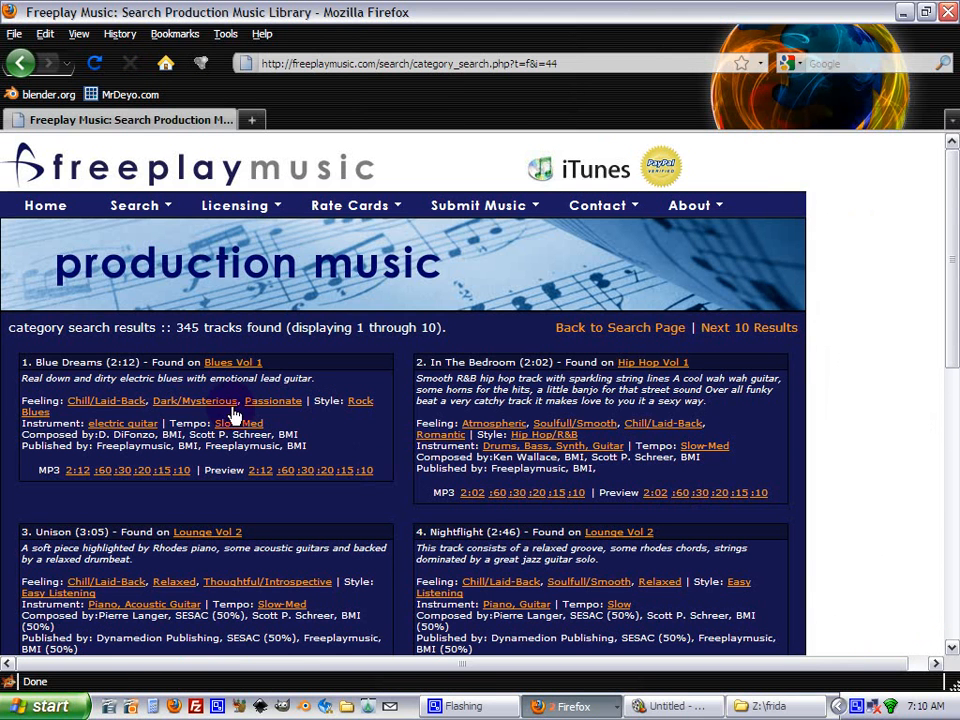
scroll(494, 426, "down", 6)
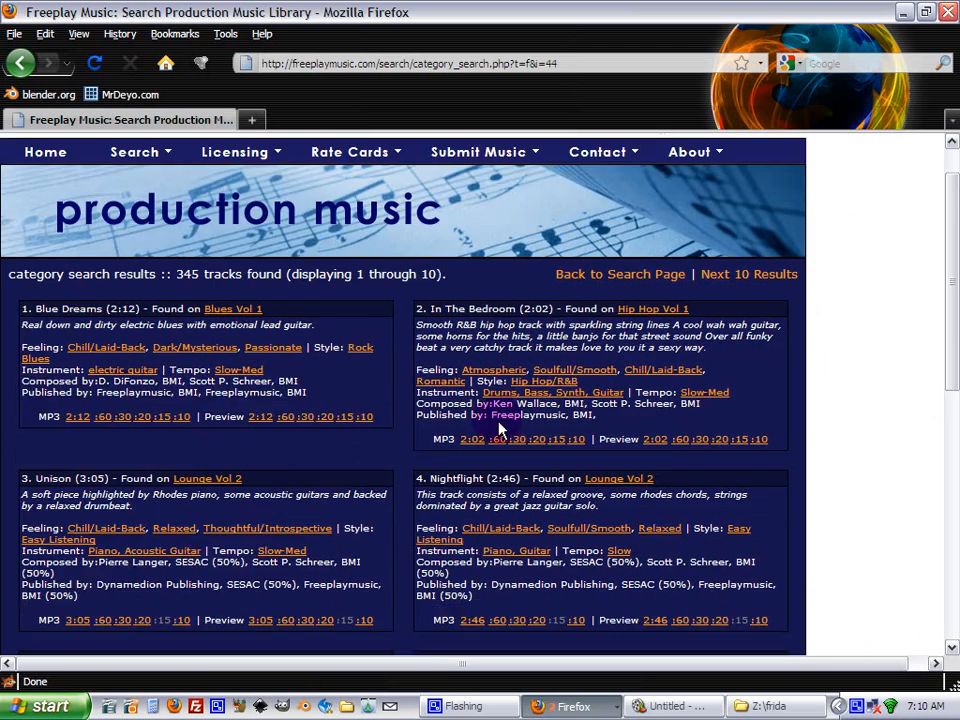
scroll(489, 421, "down", 4)
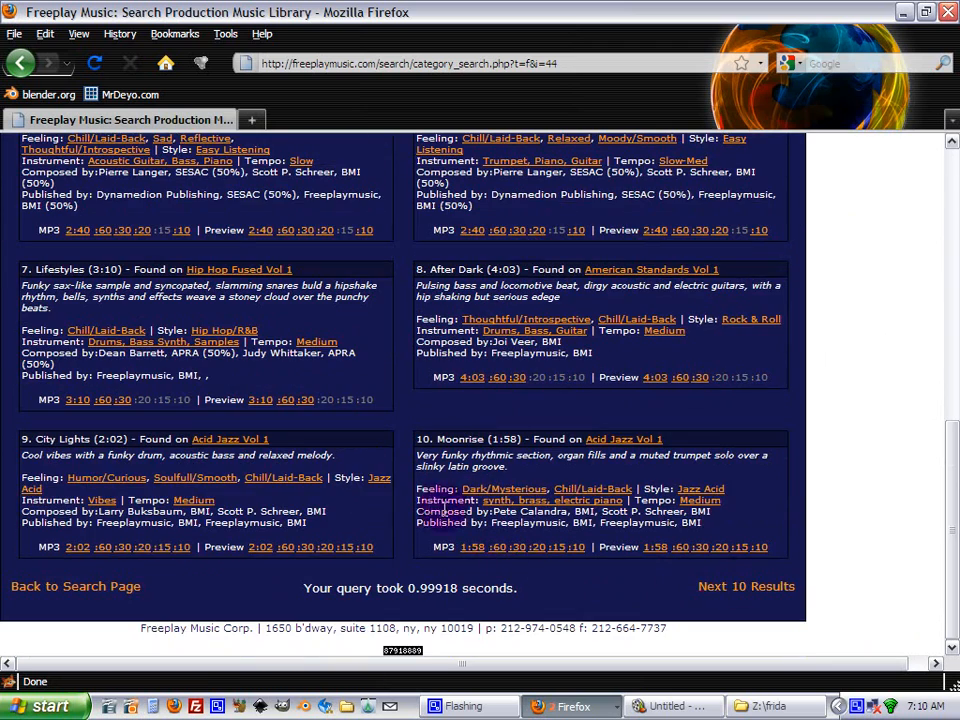
scroll(426, 493, "up", 3)
scroll(422, 497, "up", 2)
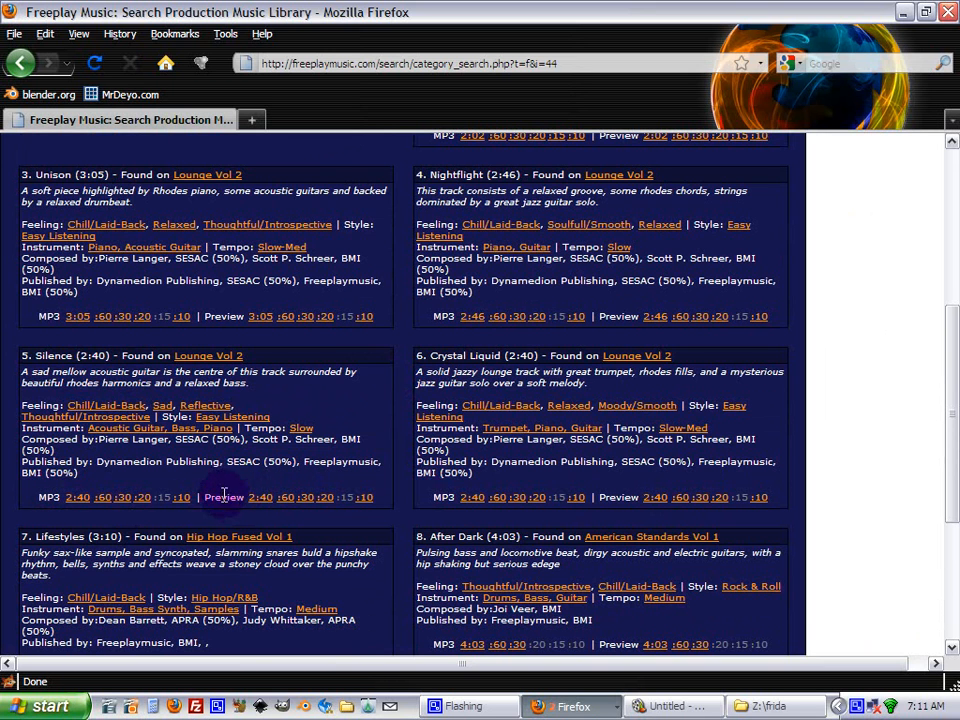
Preview the 30-second version of the track Silence in Windows Media Player, pause it, and close the player.
left_click(308, 507)
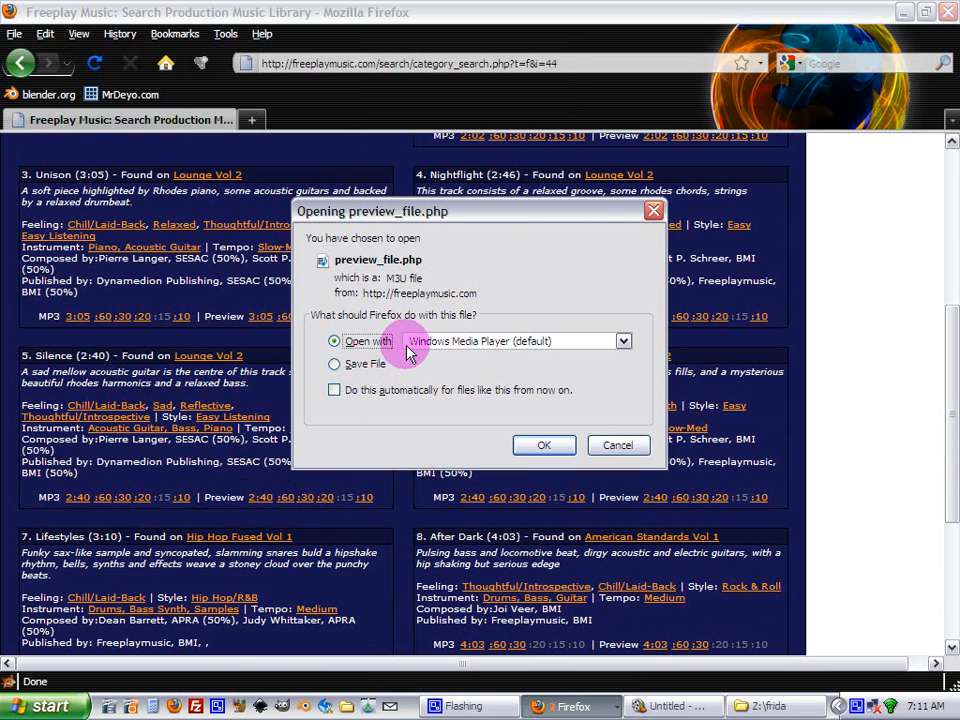
left_click(543, 443)
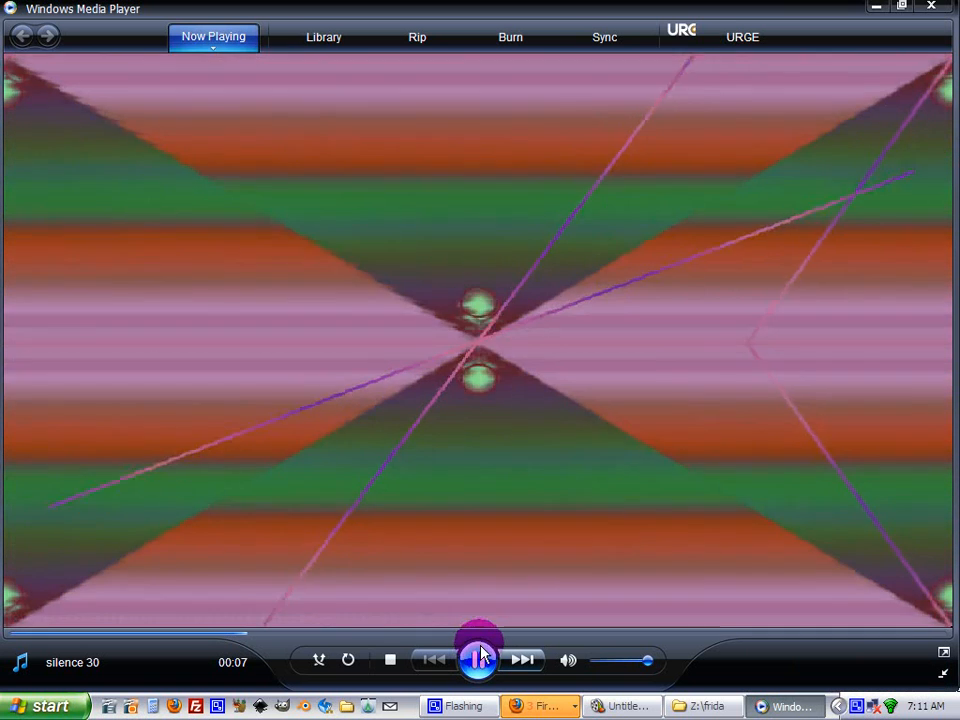
left_click(478, 659)
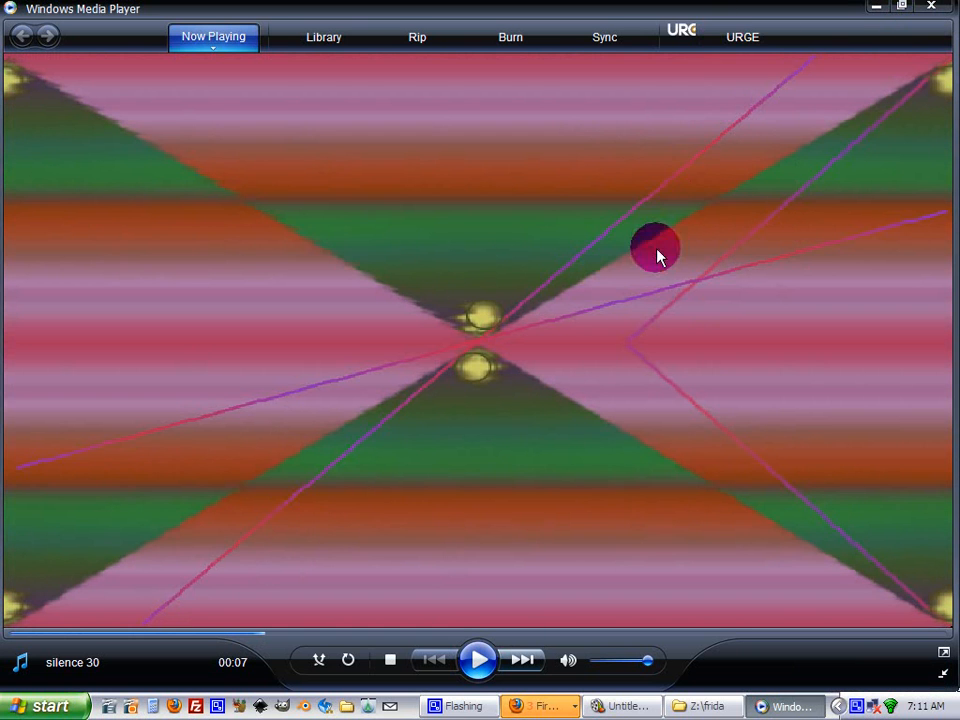
left_click(931, 6)
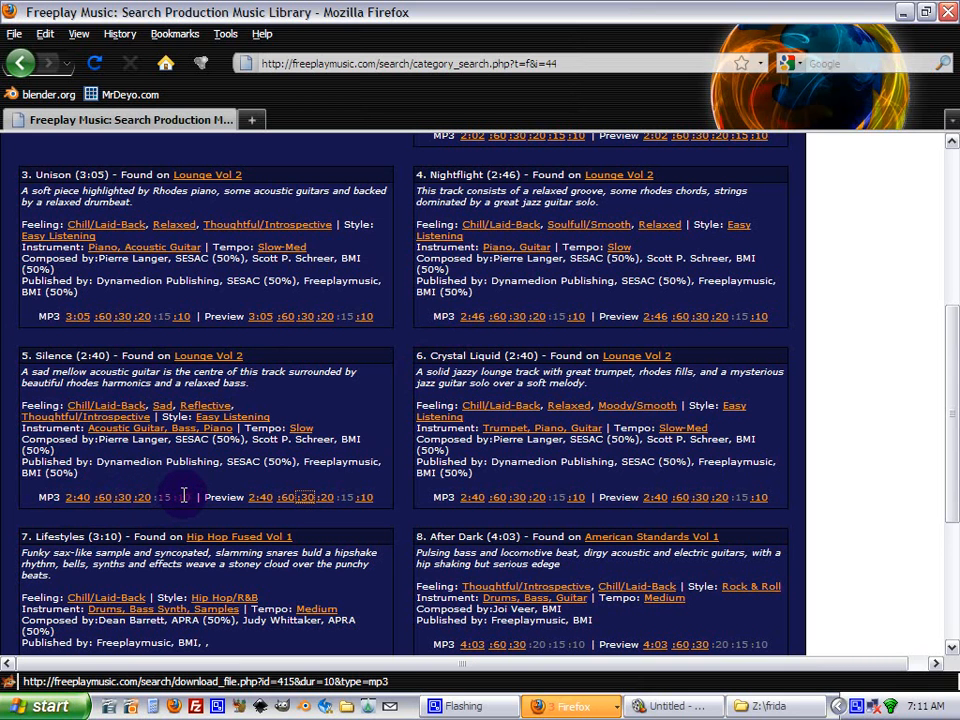
Download the 10-second MP3 of Silence and save it as Silence 10.mp3 on the Z: drive.
left_click(184, 497)
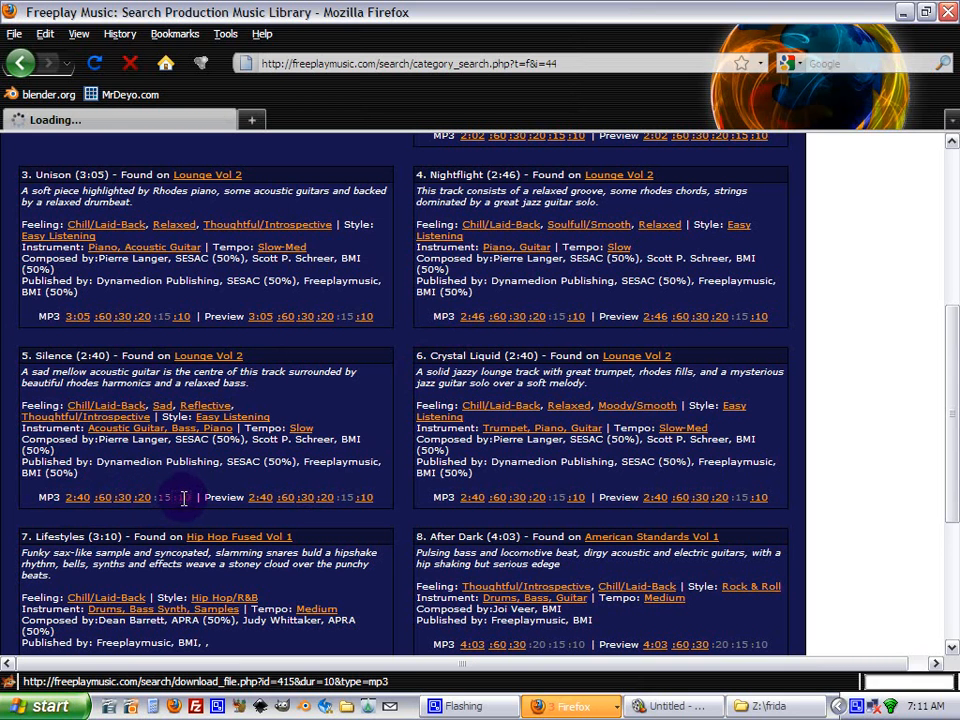
left_click(335, 364)
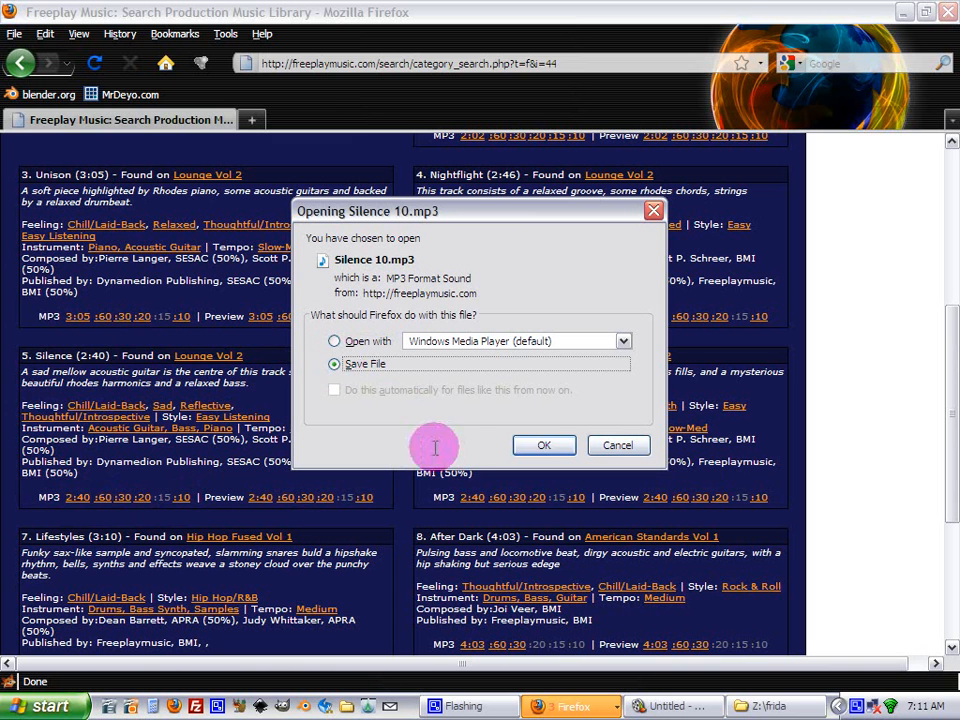
left_click(542, 443)
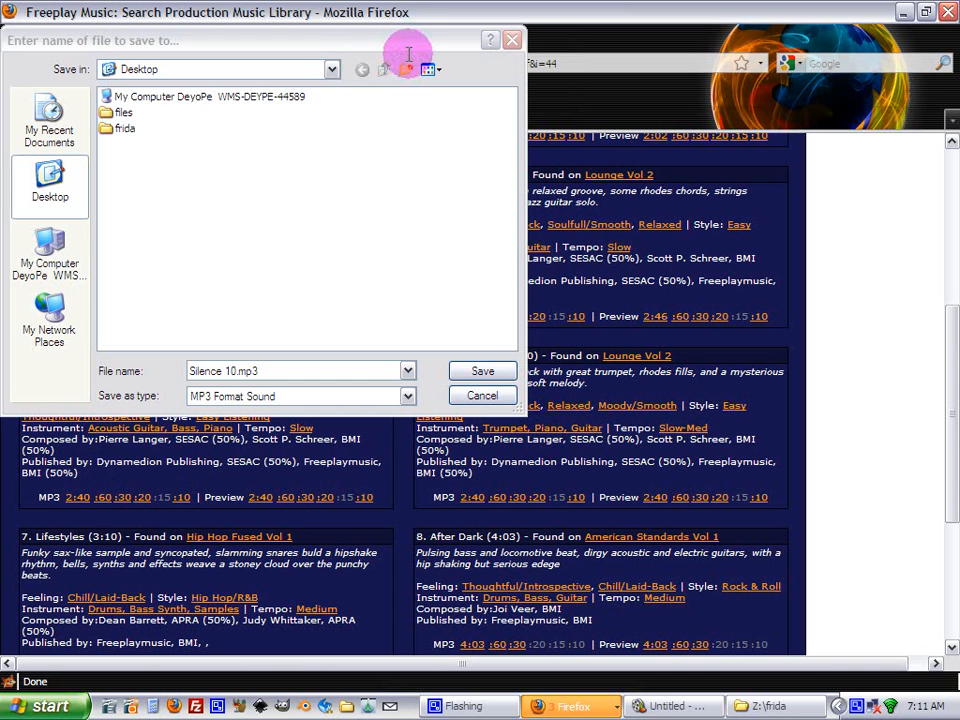
left_click(246, 67)
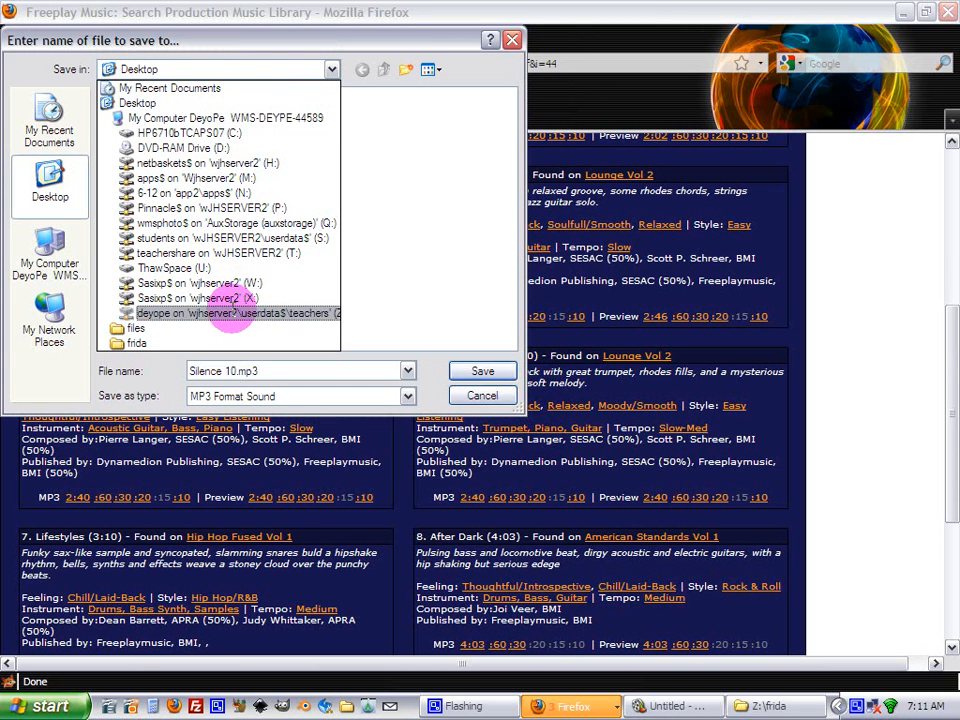
left_click(232, 313)
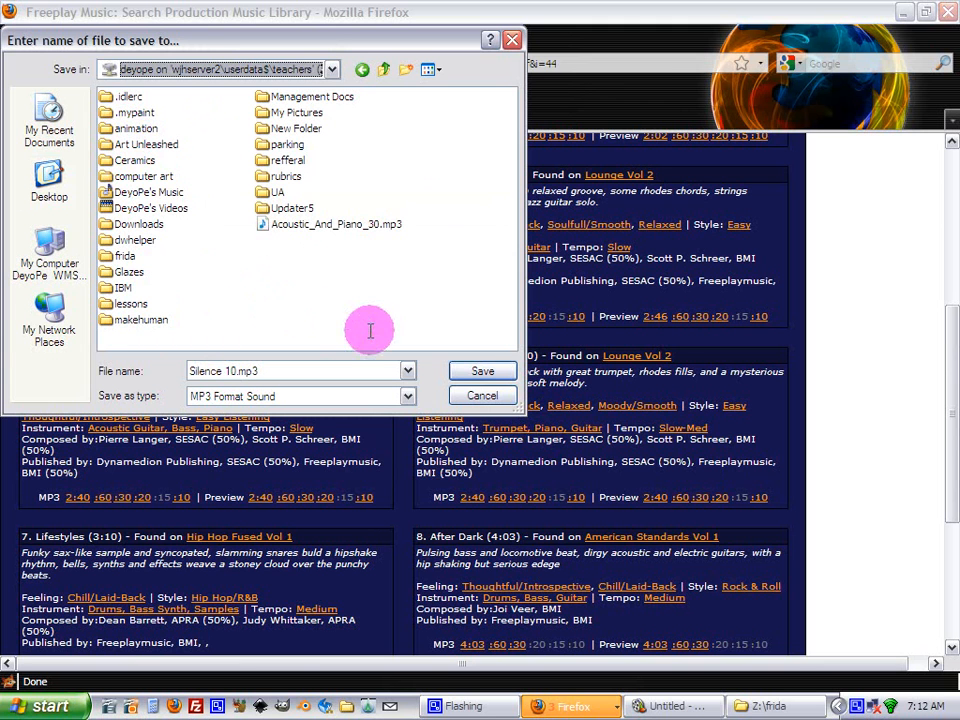
left_click(476, 370)
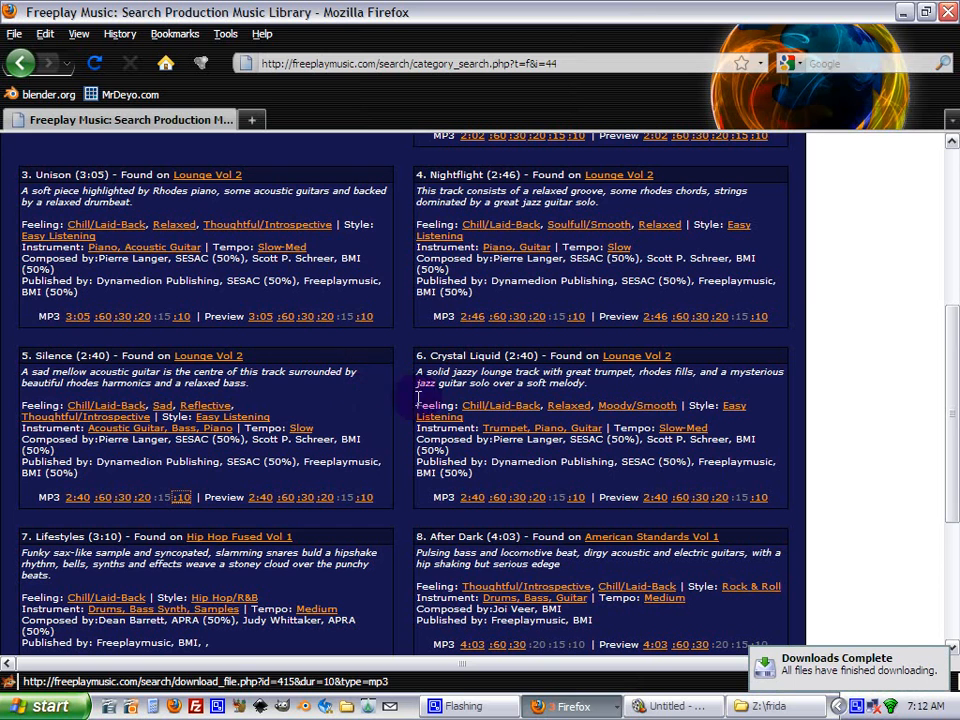
Minimize the browser, show the root of the Z: drive in Explorer, and move its window so the file list is visible.
left_click(902, 15)
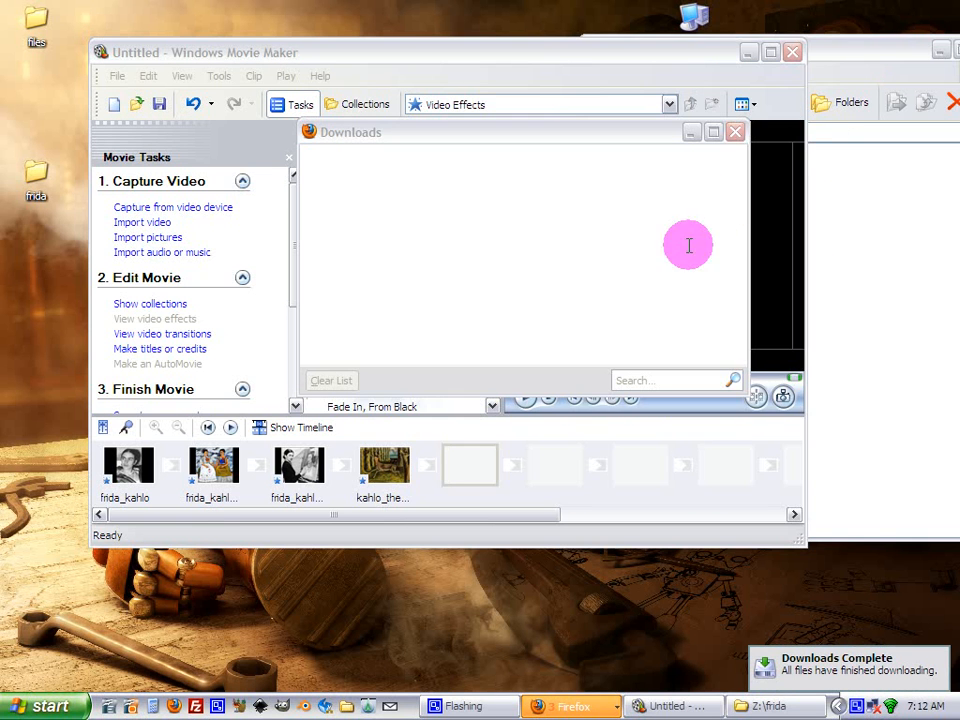
left_click(846, 45)
left_click(617, 100)
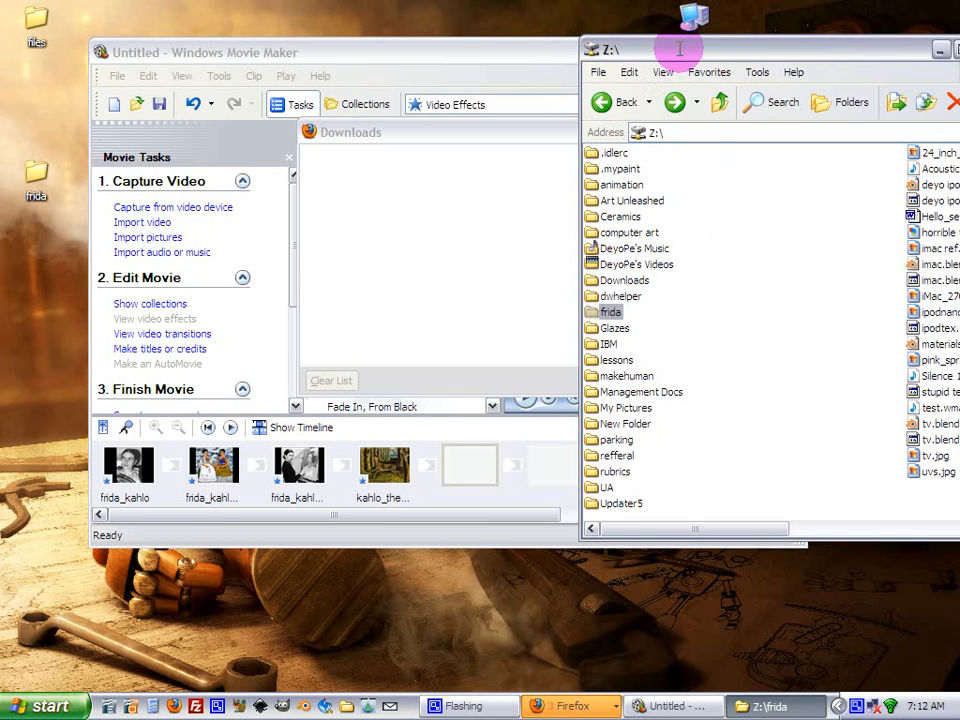
left_click_drag(677, 44, 546, 45)
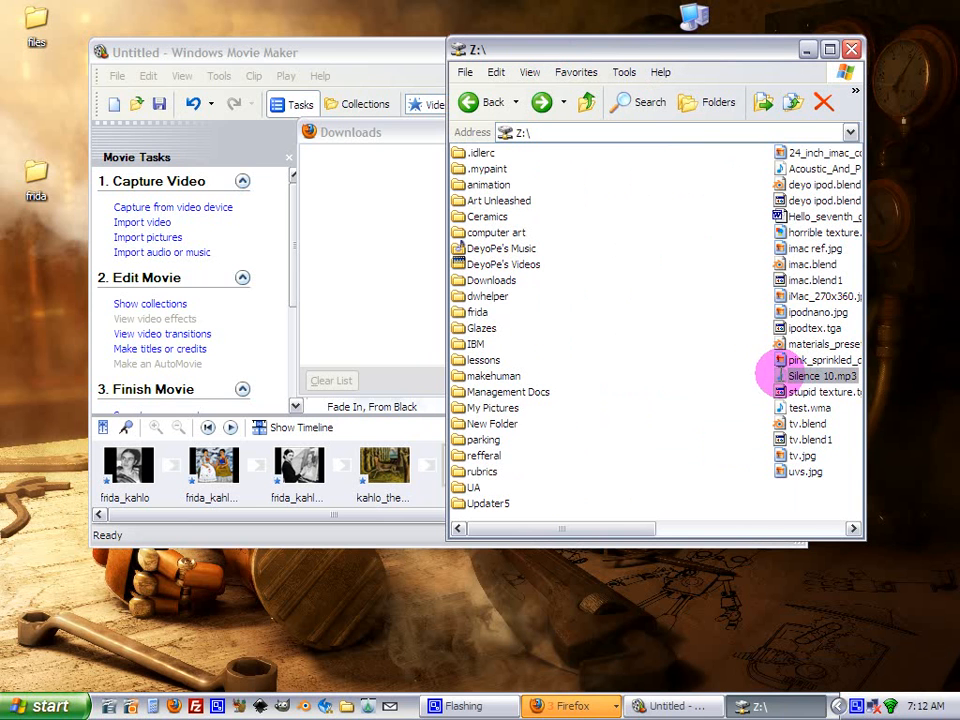
Display New Collection in Windows Movie Maker and import Silence 10.mp3 into it from the Z: drive folder.
left_click(386, 54)
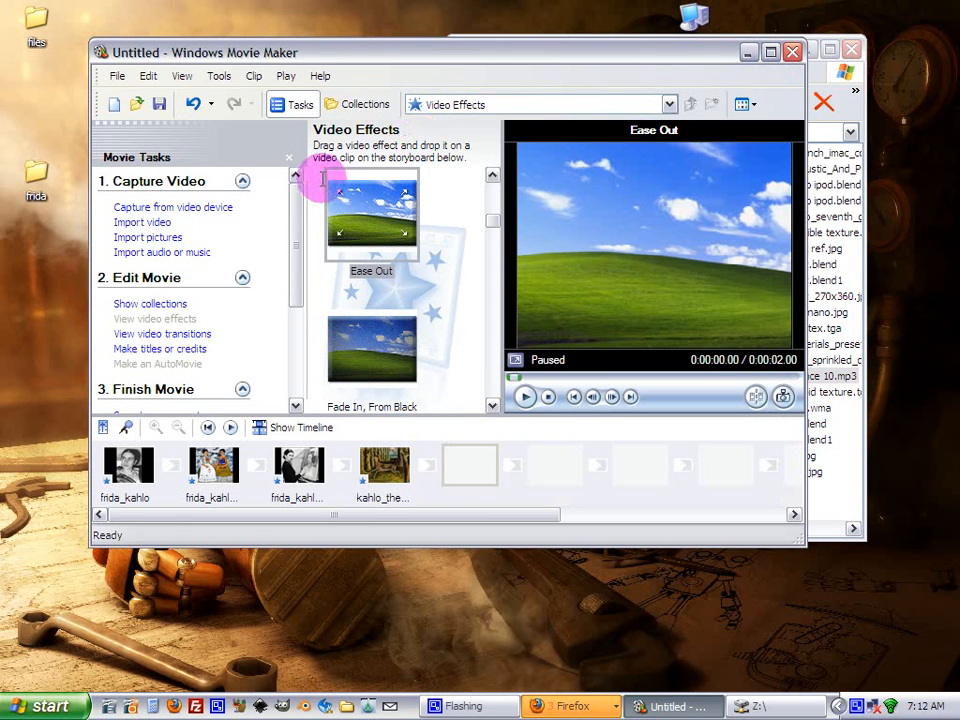
left_click(383, 105)
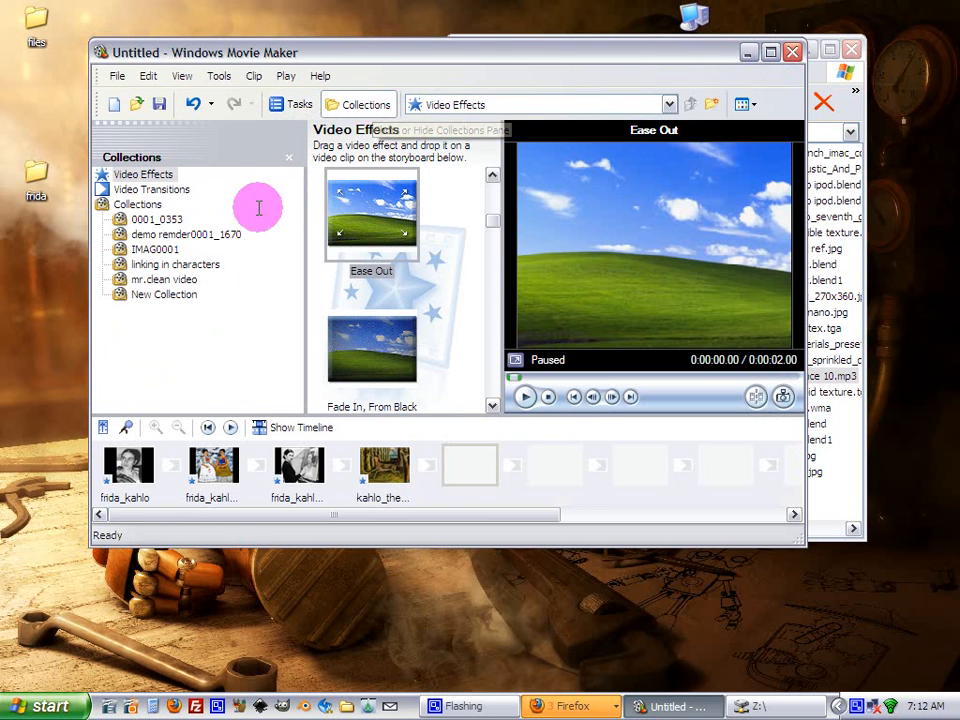
left_click(158, 293)
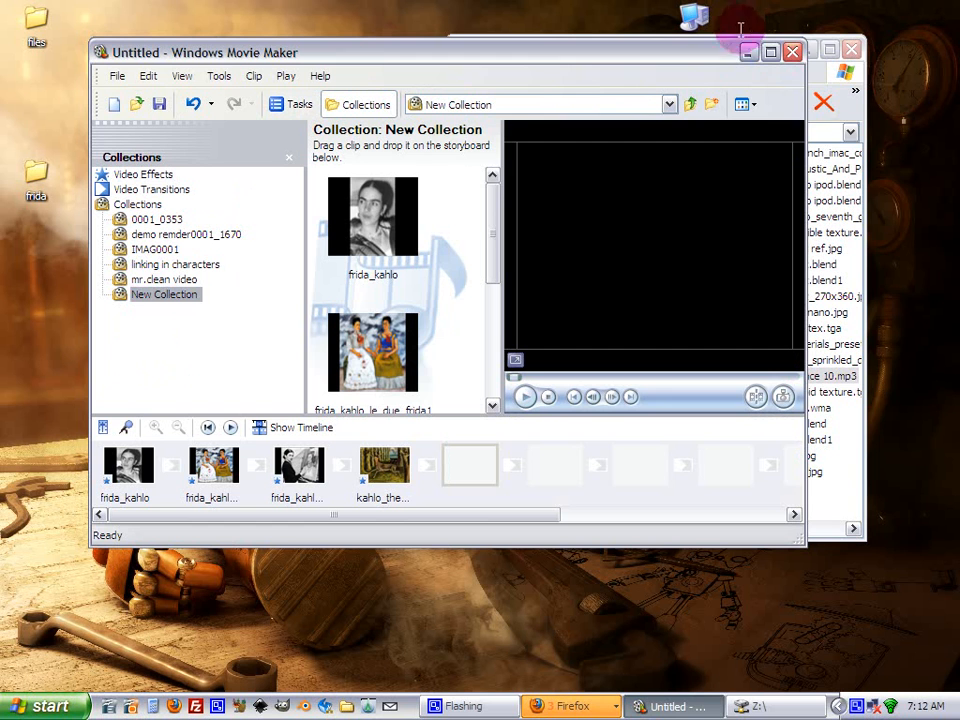
left_click(852, 100)
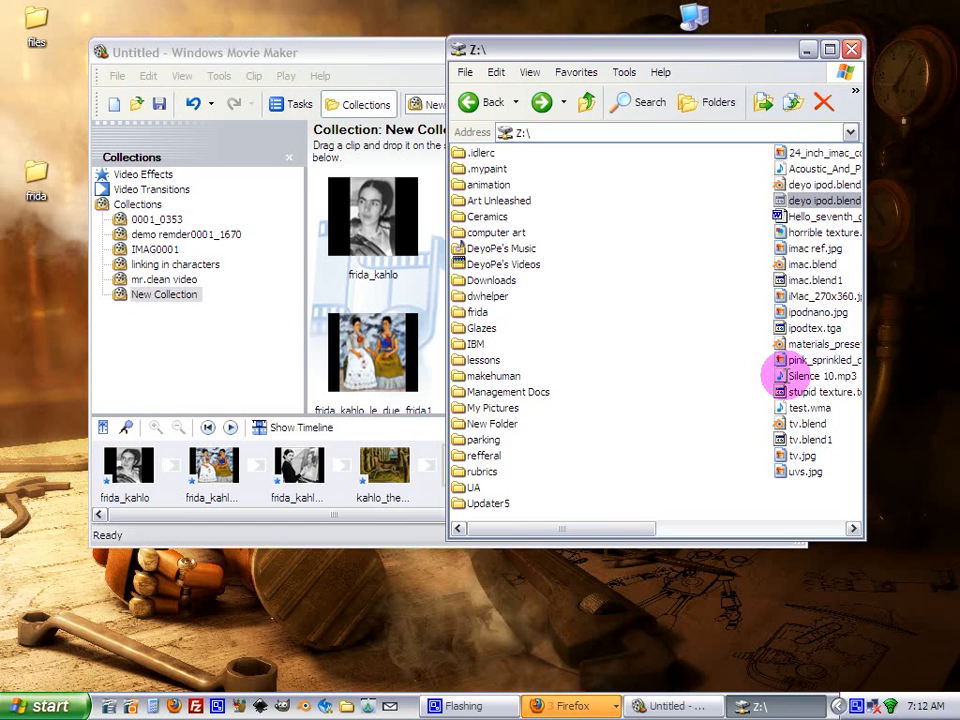
left_click(779, 377)
left_click_drag(779, 377, 407, 292)
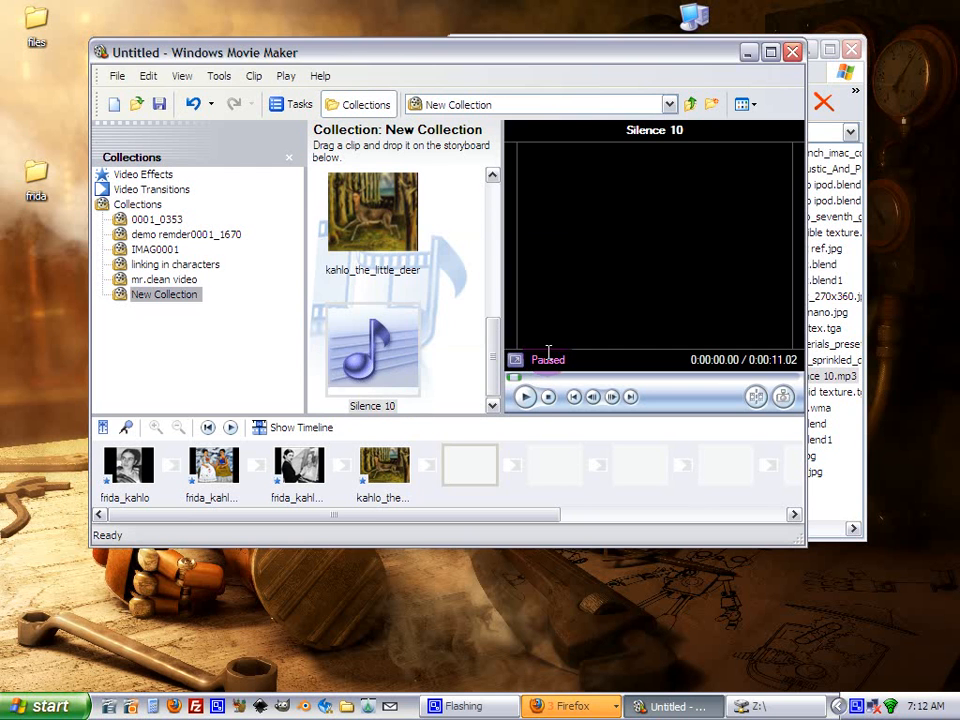
Switch to the timeline view and enlarge the Movie Maker window until the Audio/Music and Title Overlay tracks show.
left_click(303, 427)
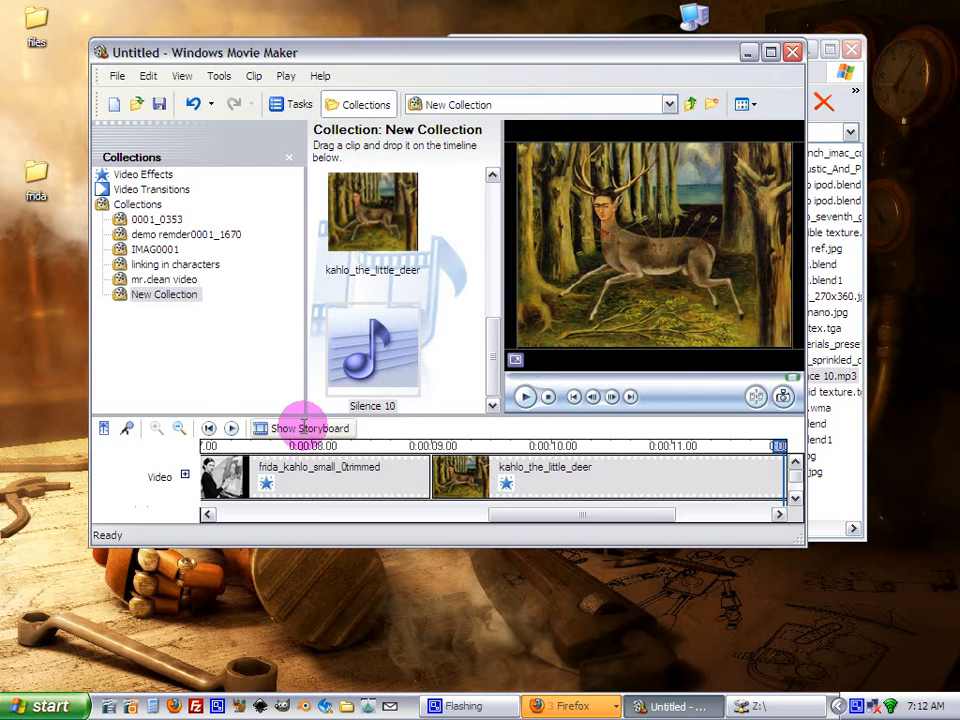
left_click(433, 354)
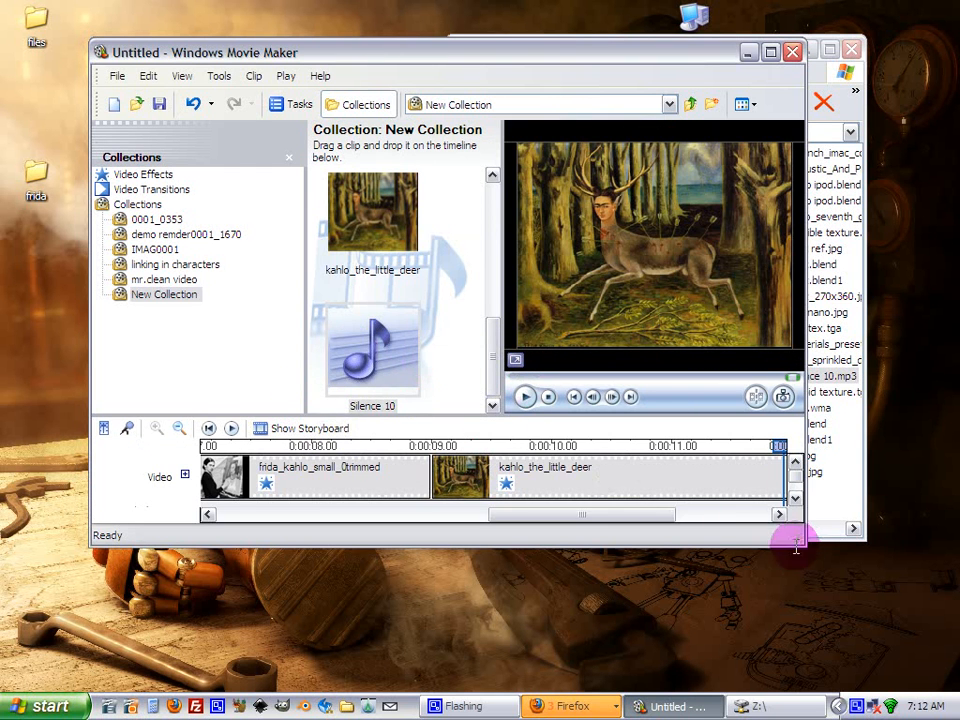
left_click_drag(800, 543, 815, 678)
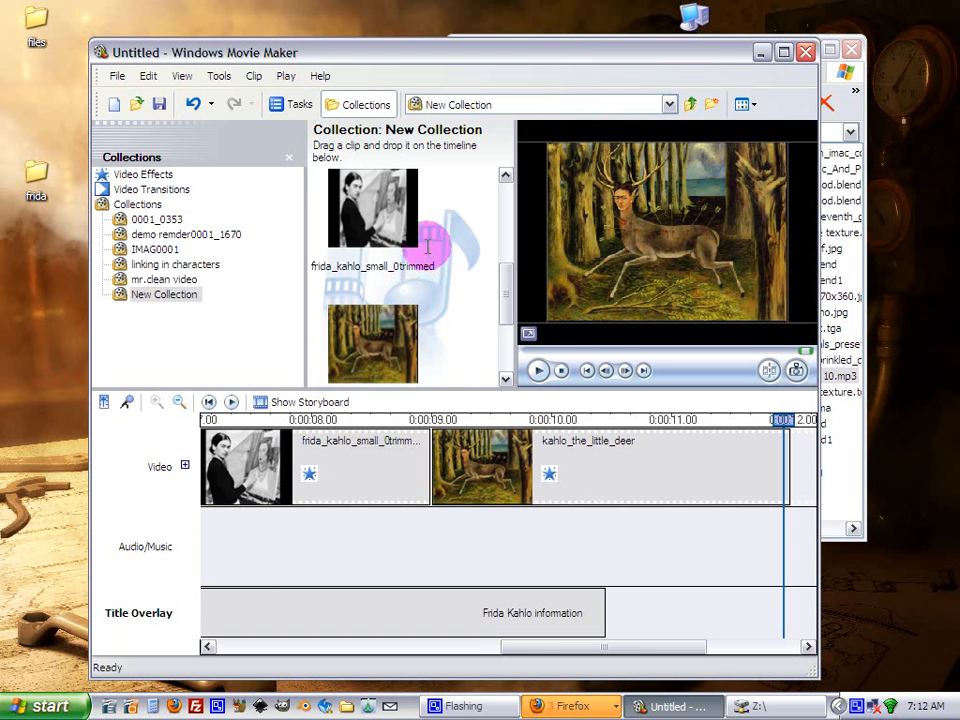
Place the Silence 10 clip at the start of the Audio/Music track and play the timeline.
scroll(427, 254, "down", 2)
scroll(427, 254, "down", 3)
left_click_drag(366, 318, 195, 516)
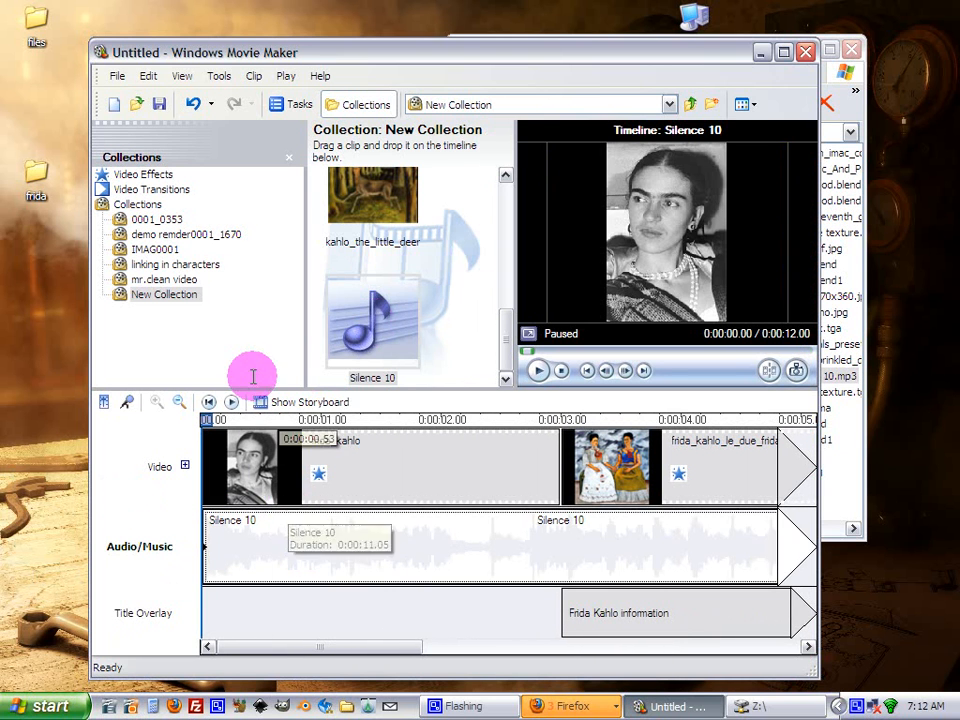
left_click(231, 401)
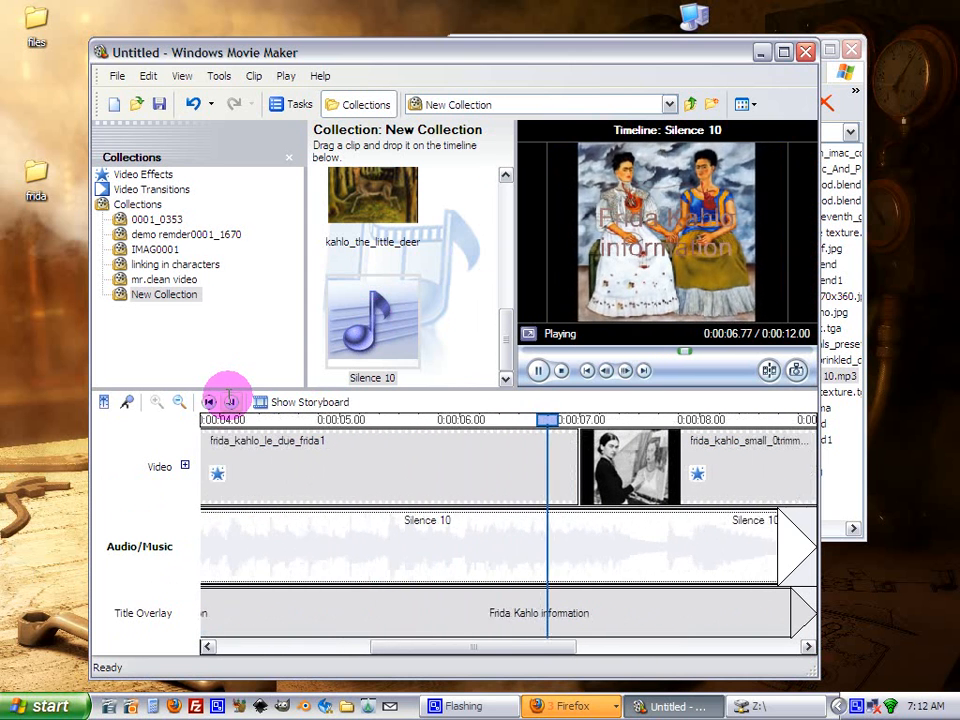
Pause the timeline playback, return the timeline view to its beginning, and move the Movie Maker window slightly higher.
left_click(230, 401)
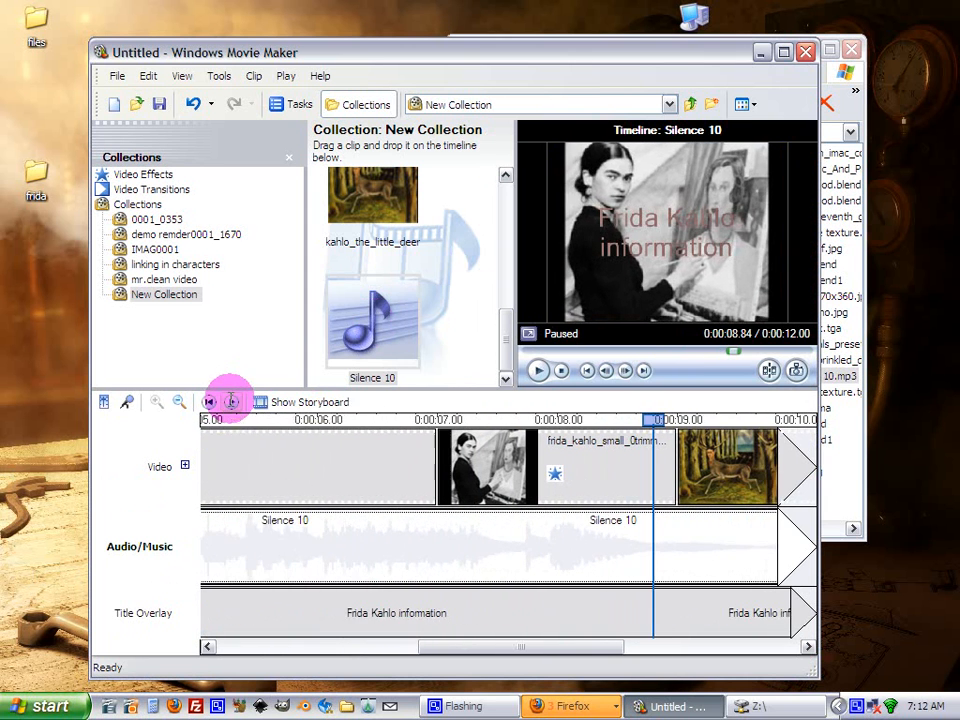
left_click_drag(430, 647, 221, 639)
left_click(399, 440)
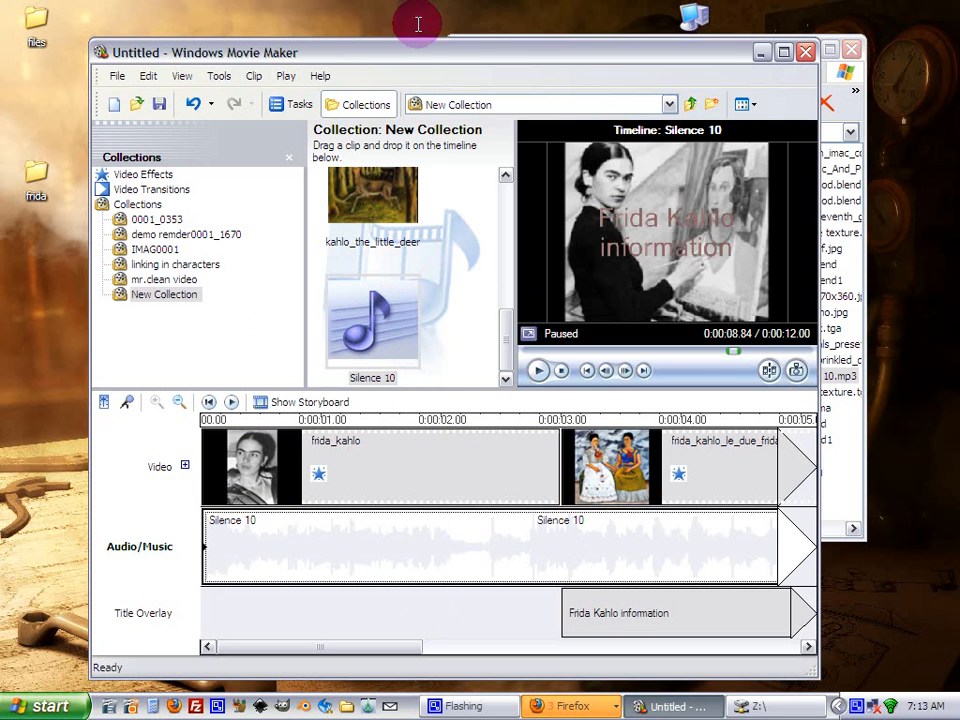
left_click_drag(420, 48, 414, 22)
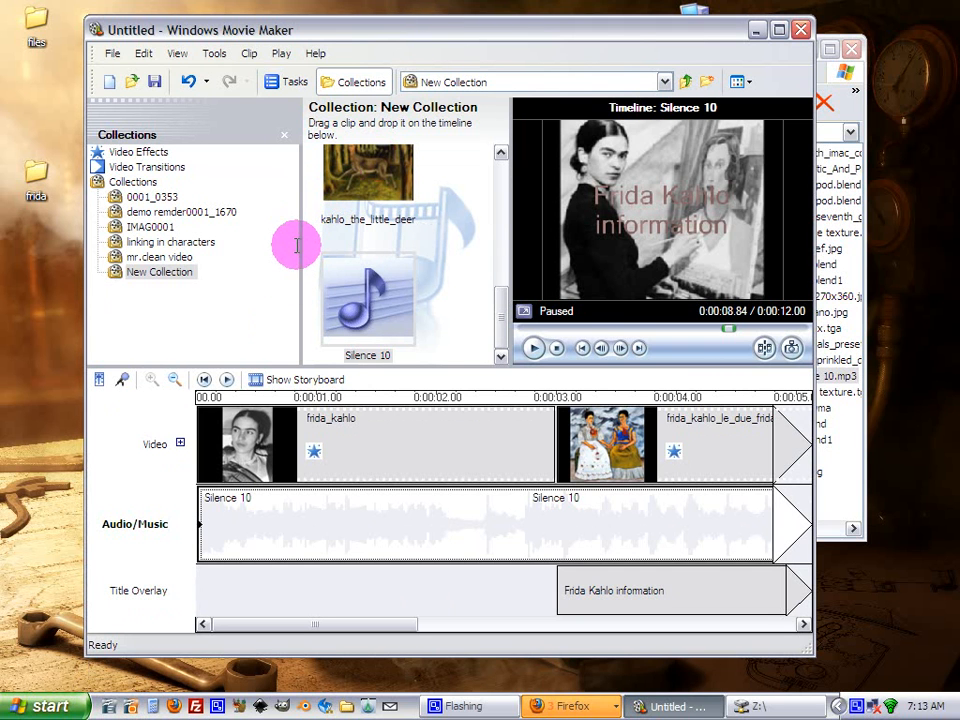
Display the Movie Tasks and start saving the finished movie to the computer with the file name frida video.
left_click(304, 77)
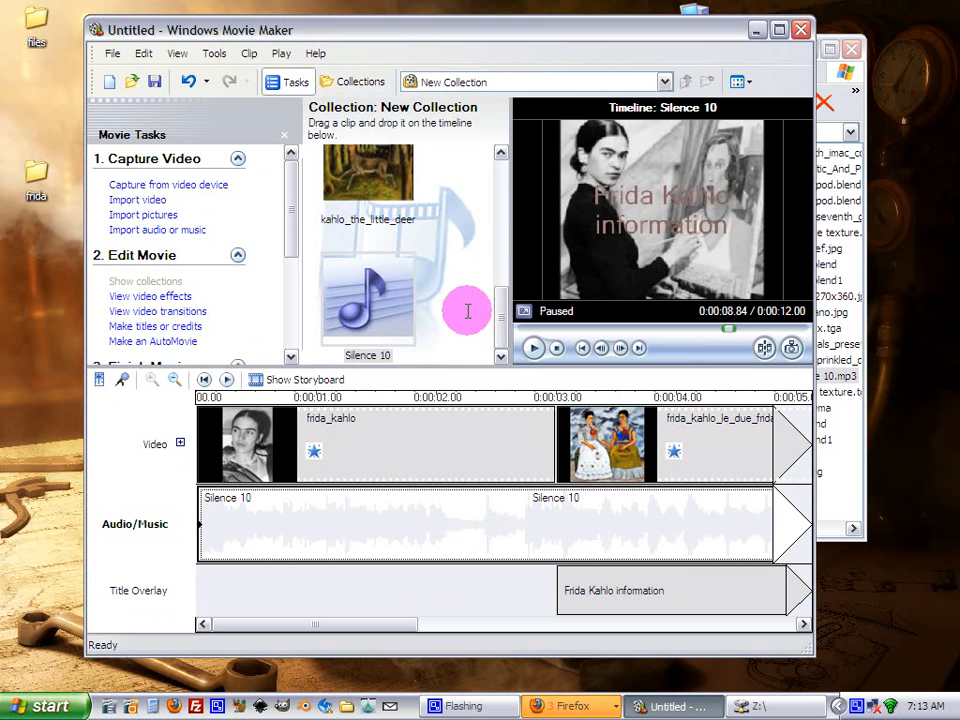
scroll(257, 274, "down", 1)
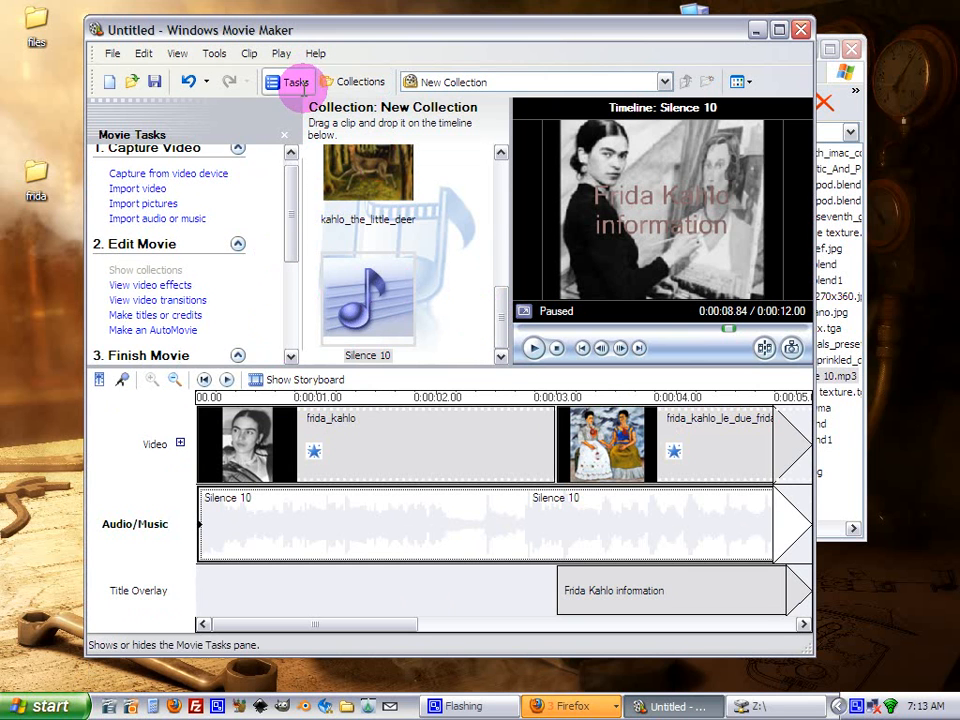
scroll(236, 257, "down", 3)
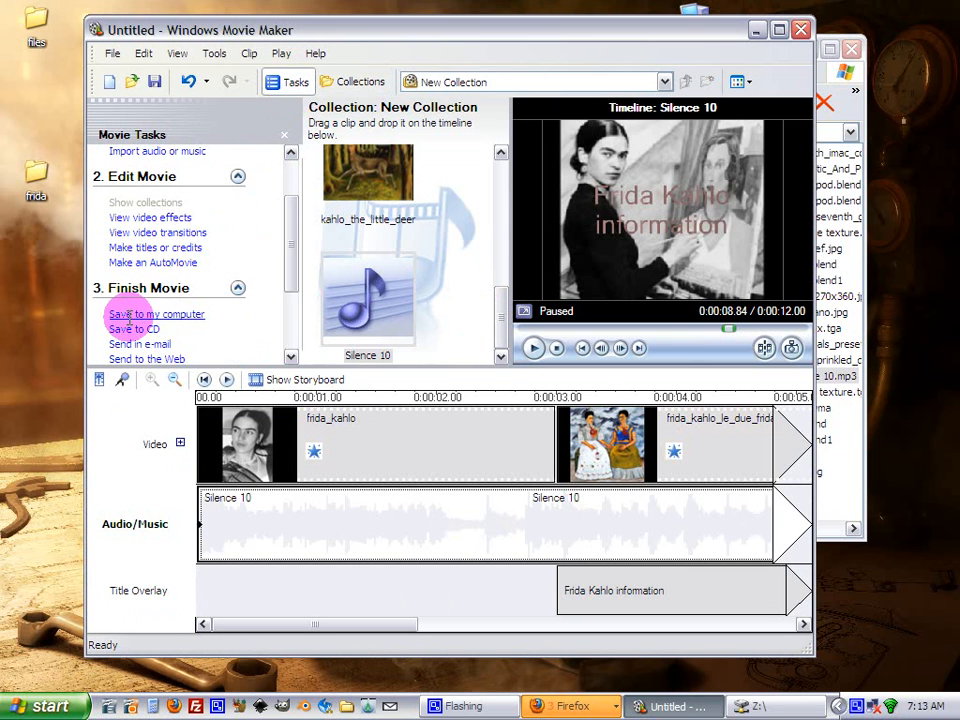
left_click(130, 313)
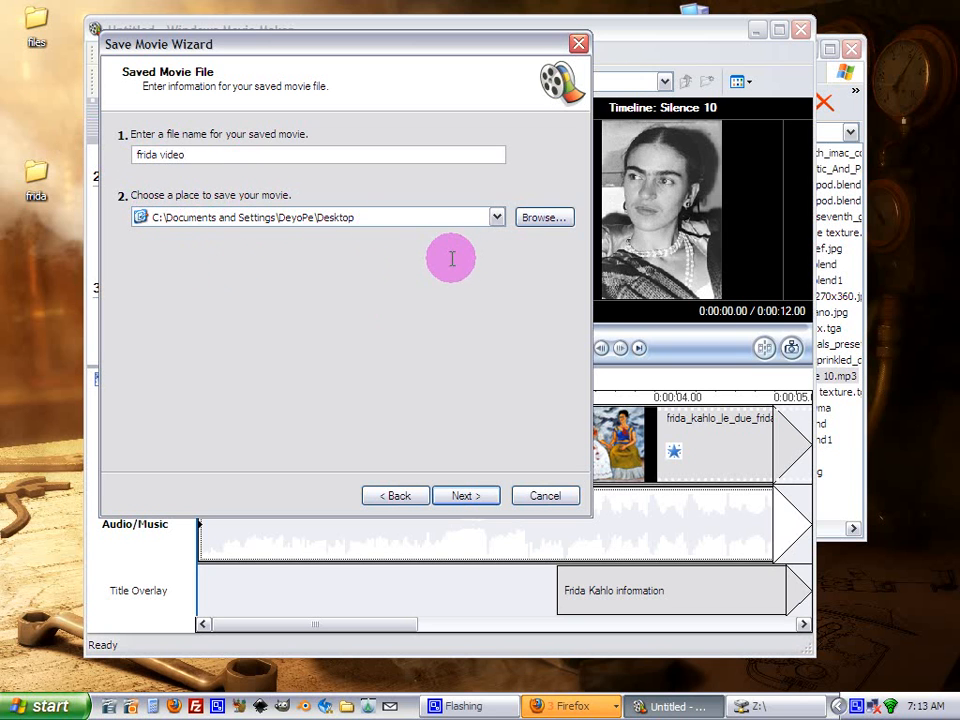
Set the root of the Z: network drive as the destination folder for the saved movie.
left_click(549, 216)
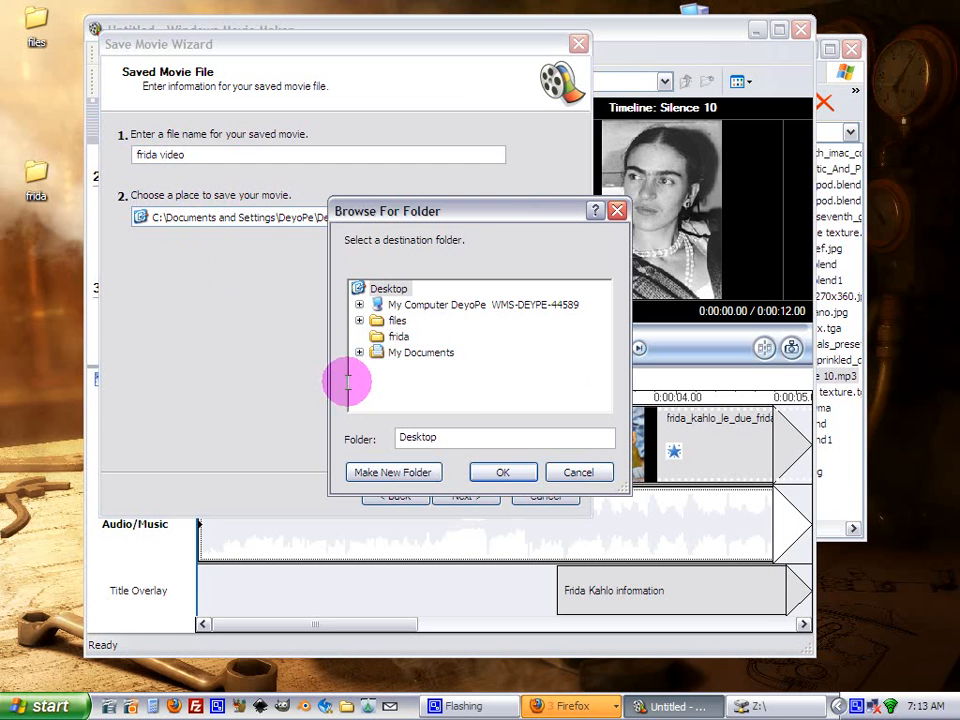
left_click(359, 304)
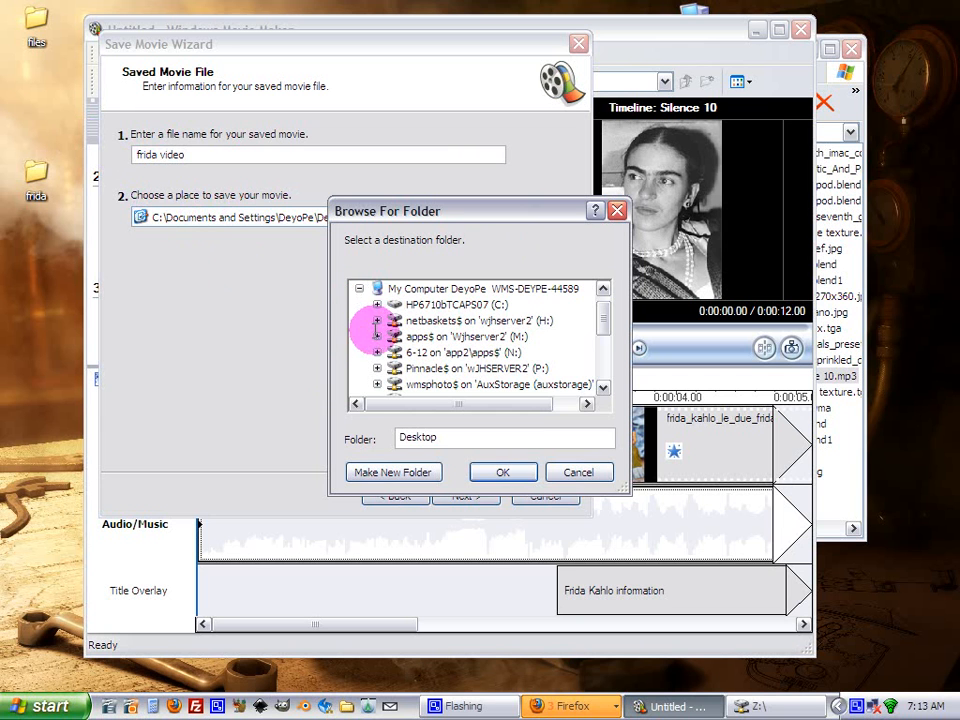
left_click(358, 288)
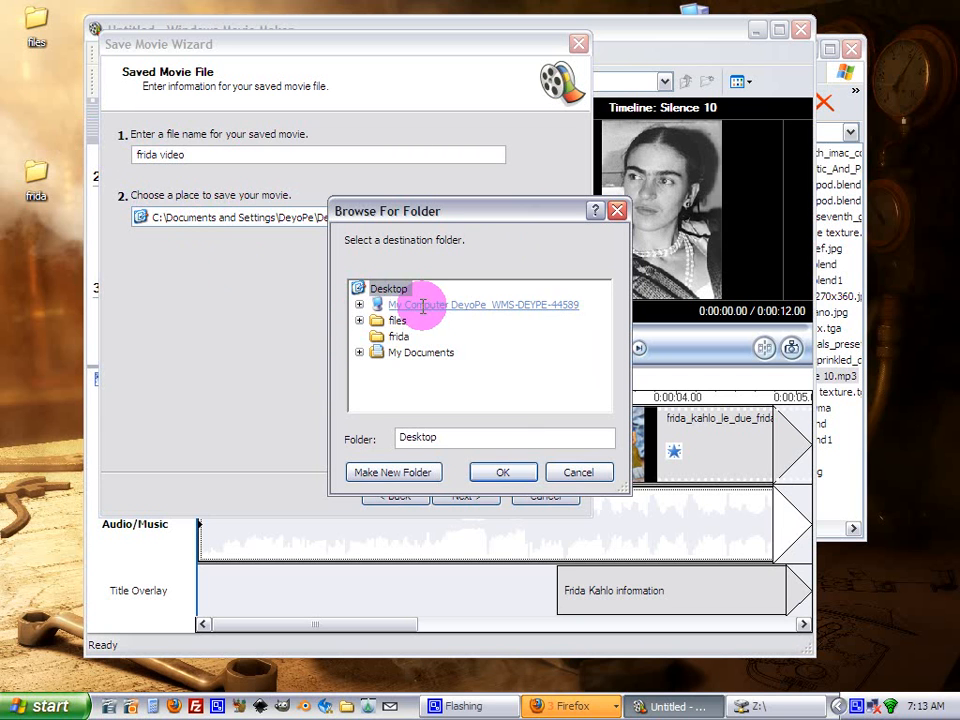
left_click(359, 304)
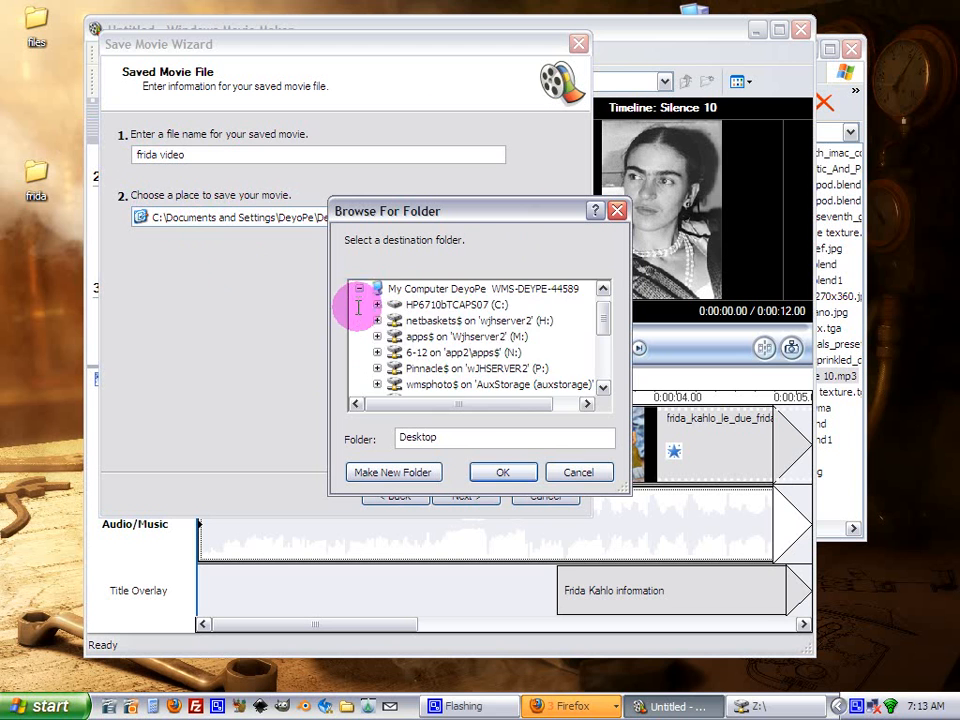
scroll(395, 340, "down", 4)
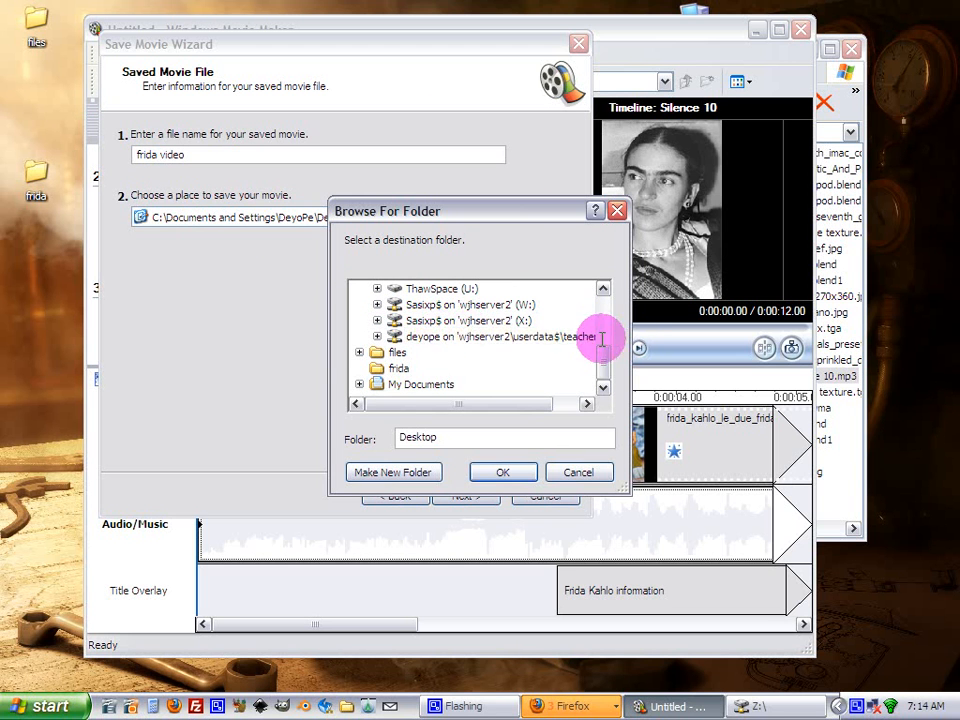
double_click(415, 335)
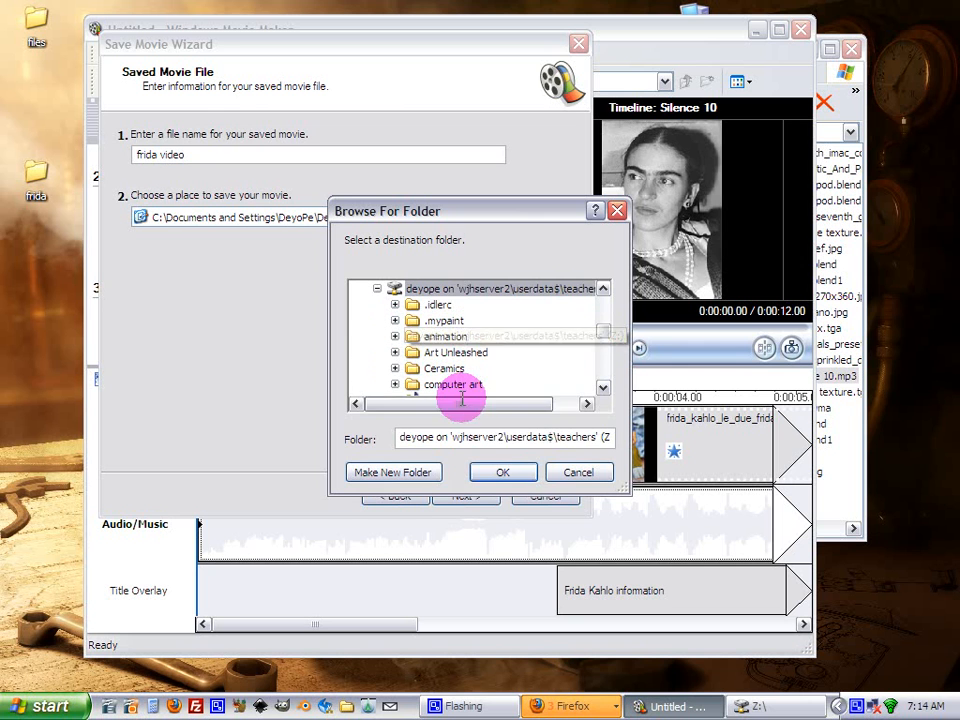
left_click(508, 470)
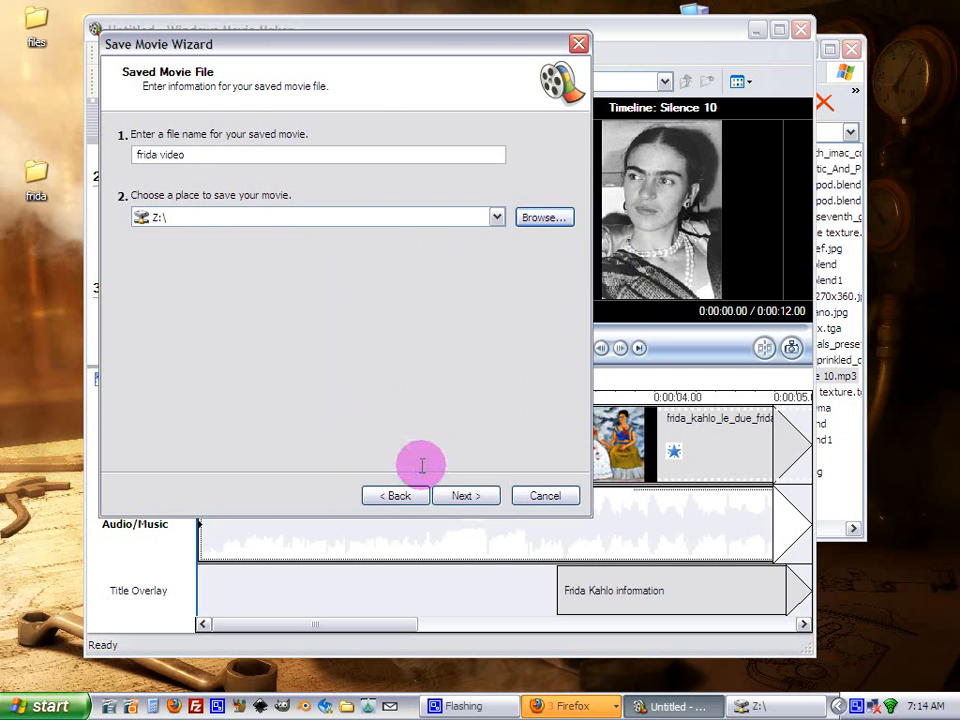
Save the movie with Best quality for playback on my computer (recommended), and finish the wizard with movie playback enabled.
left_click(466, 495)
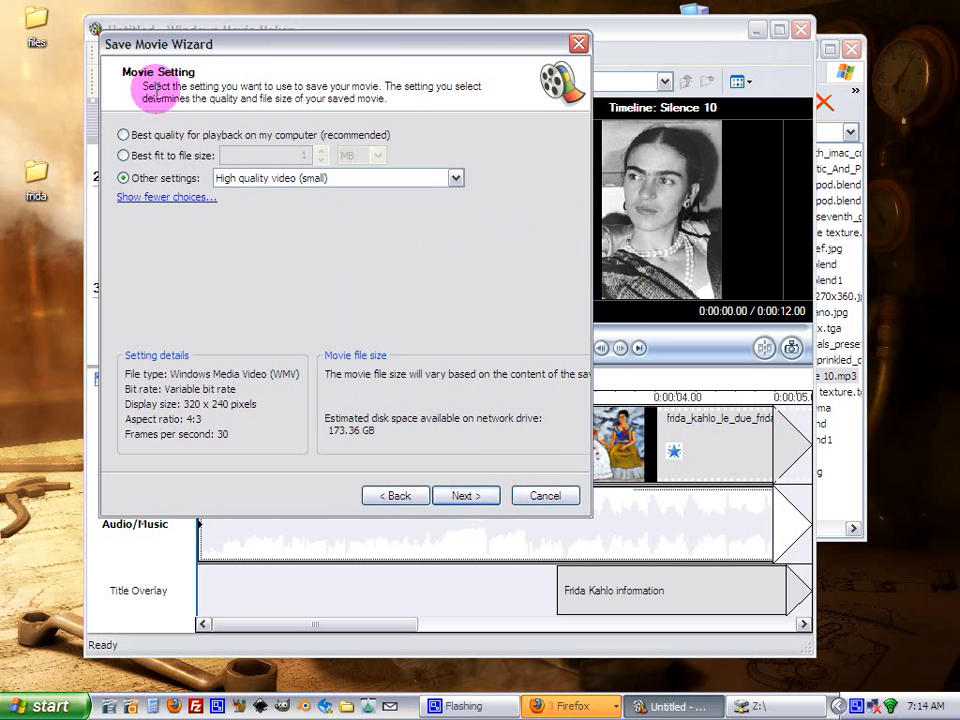
left_click(123, 134)
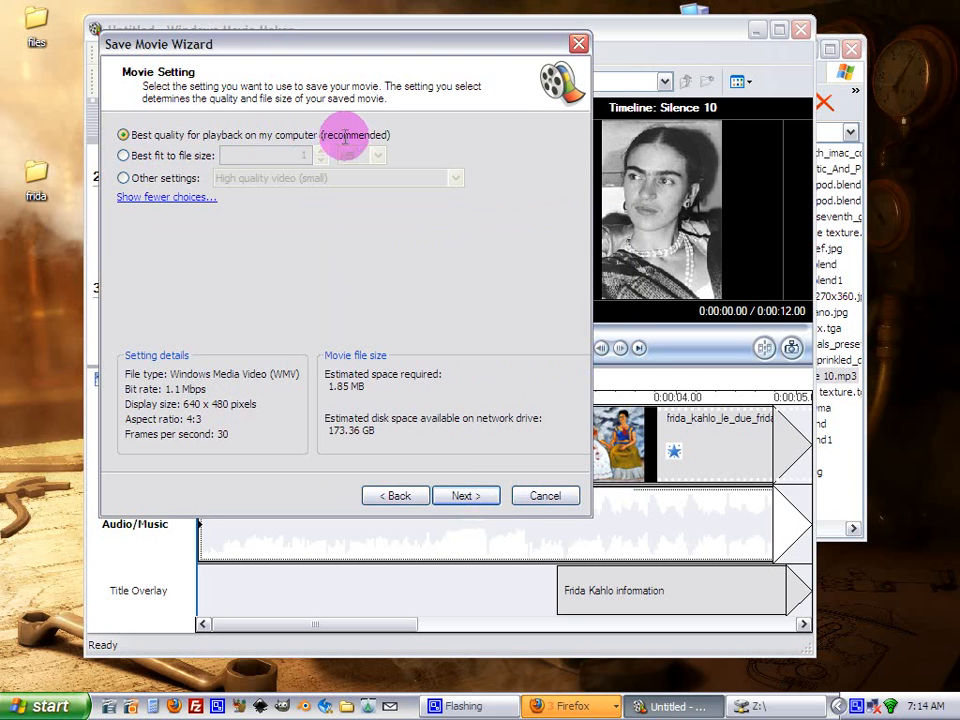
left_click(465, 494)
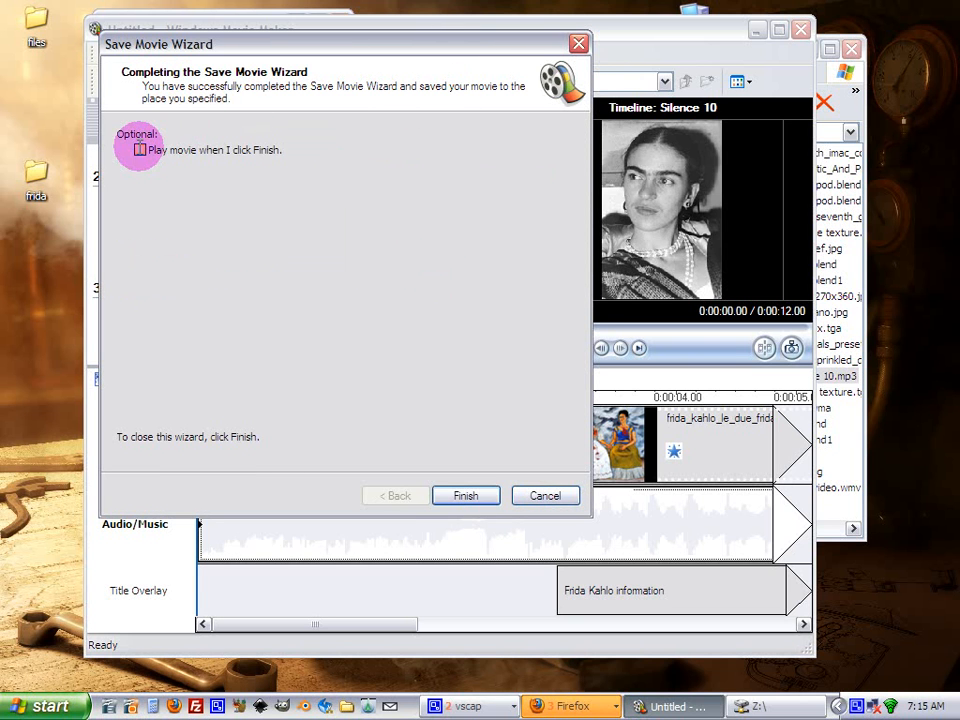
left_click(139, 149)
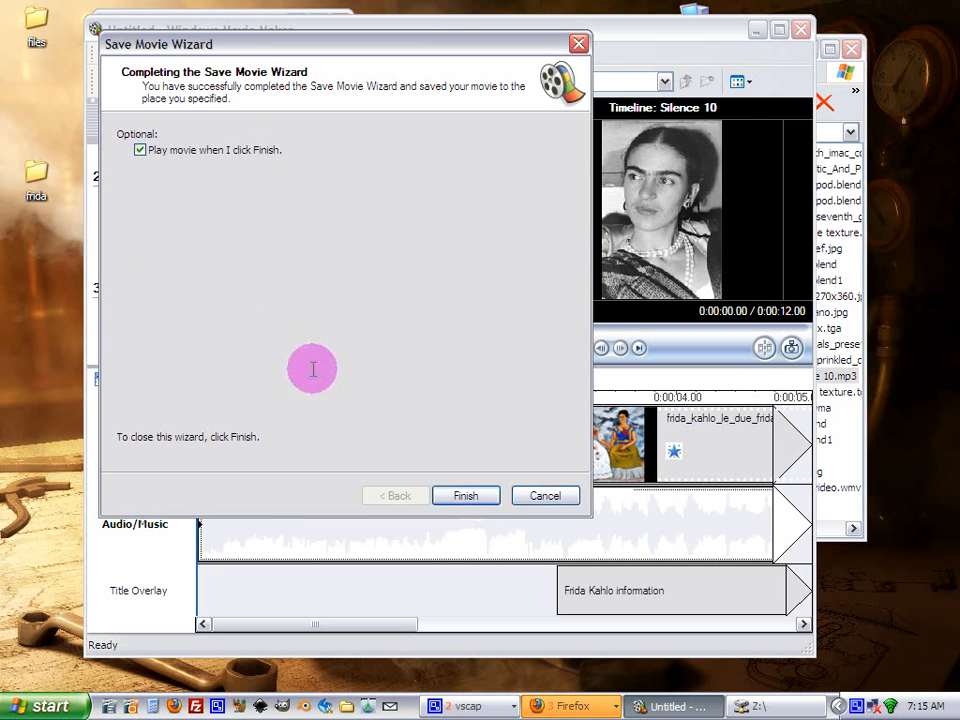
left_click(466, 495)
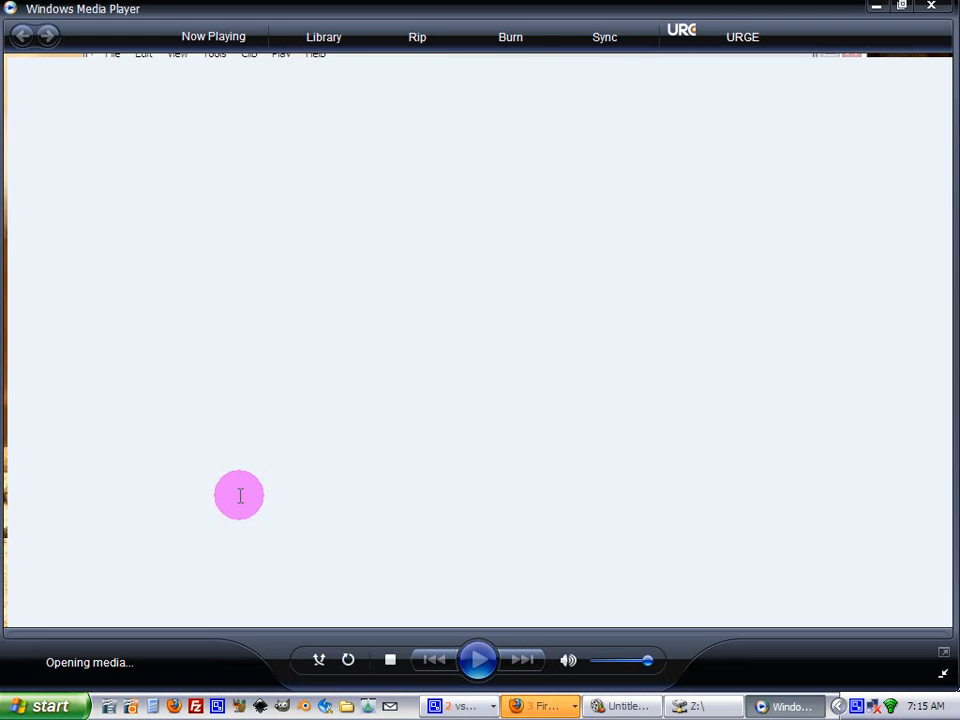